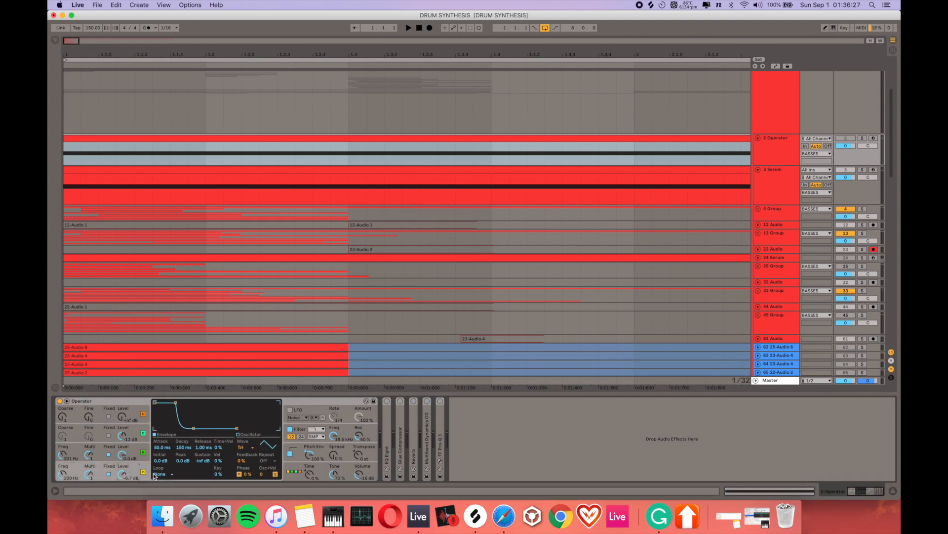
Examine the envelope, waveform and level settings of each oscillator in the Operator device
click(139, 420)
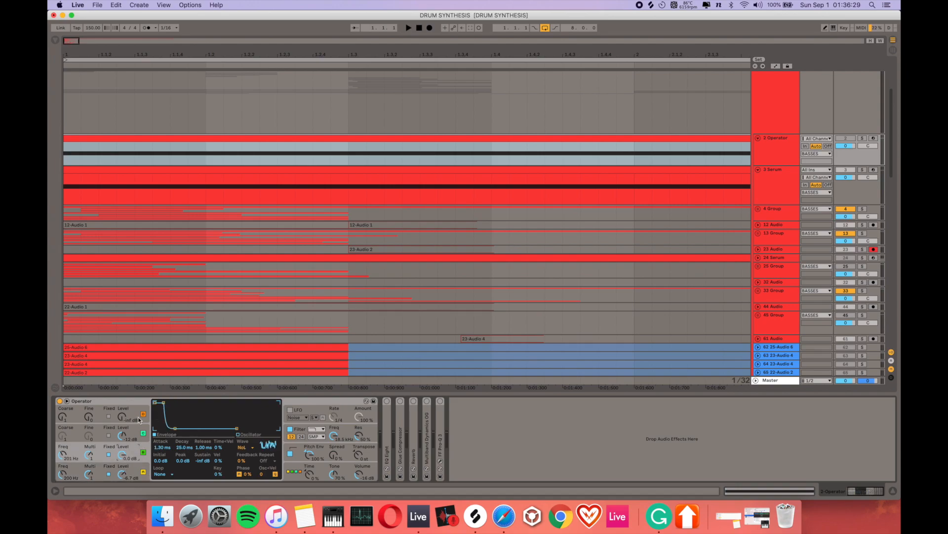
click(134, 437)
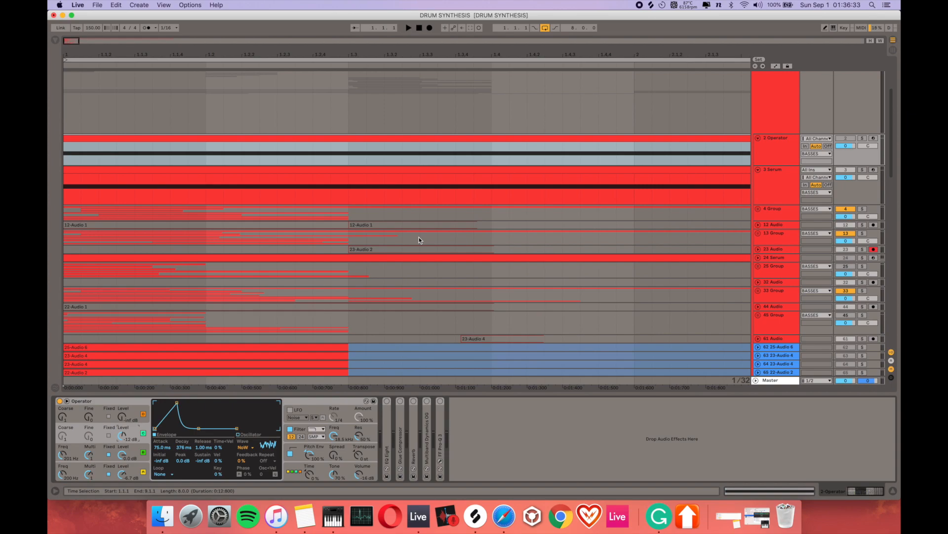
scroll(419, 242, down, 5)
scroll(419, 242, up, 2)
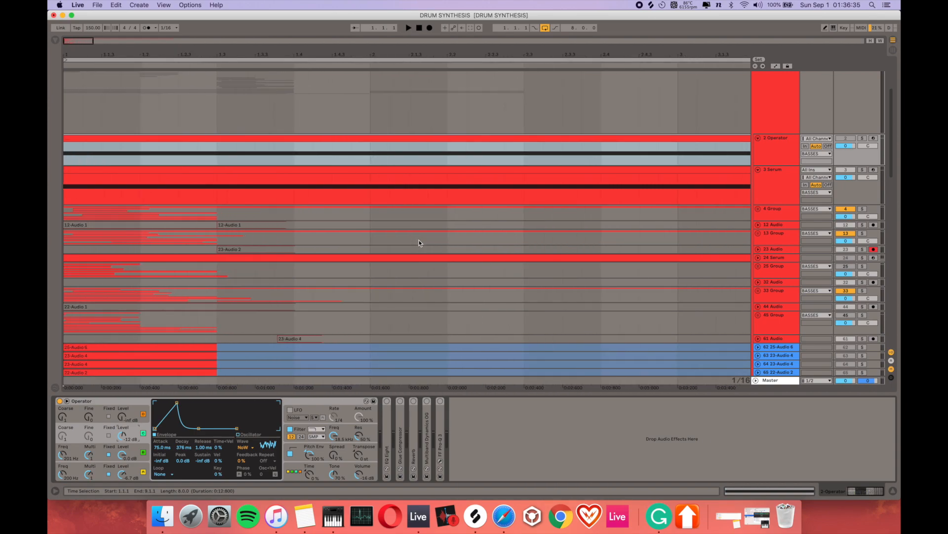
scroll(419, 243, down, 1)
scroll(419, 243, down, 10)
scroll(419, 243, up, 5)
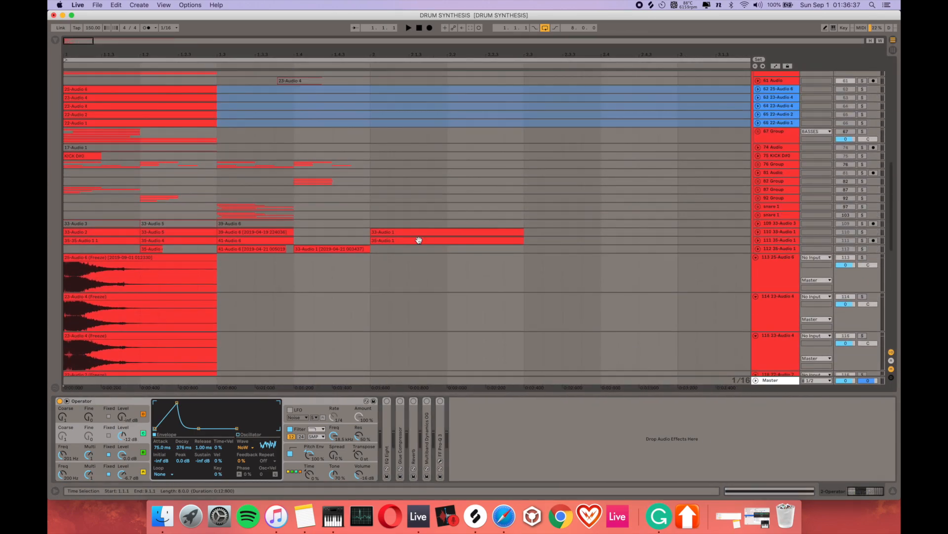
scroll(419, 242, up, 6)
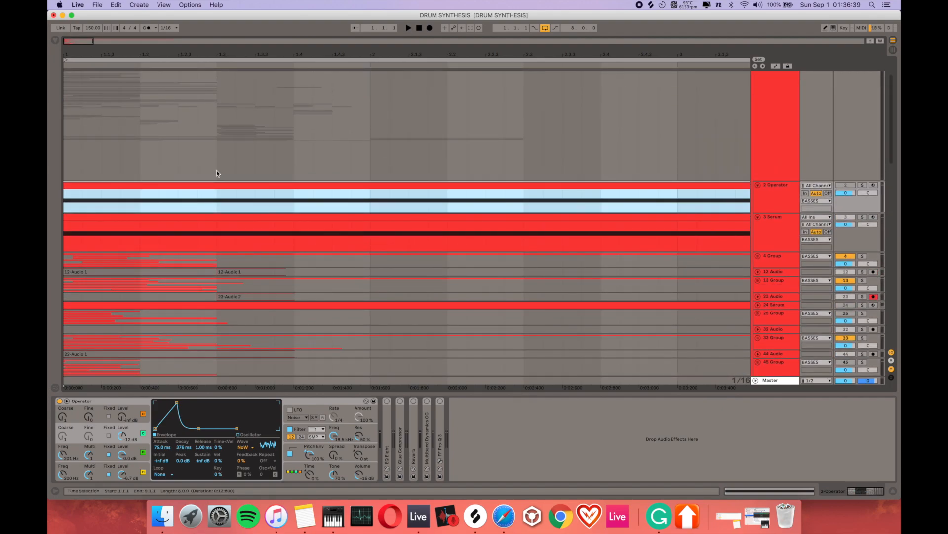
scroll(90, 197, up, 3)
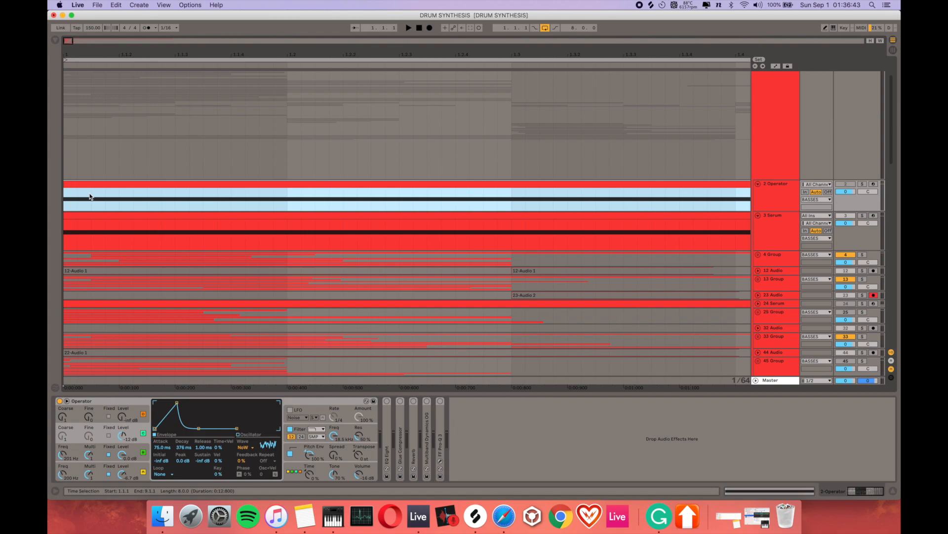
click(131, 452)
click(135, 471)
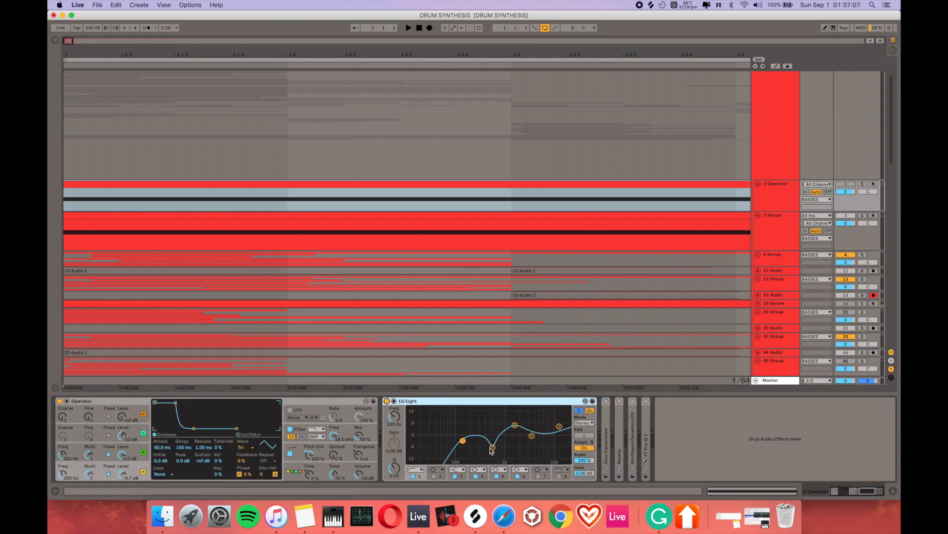
Check the mid-frequency dip band in EQ Eight and recheck the settings of Operator's other oscillators
click(492, 448)
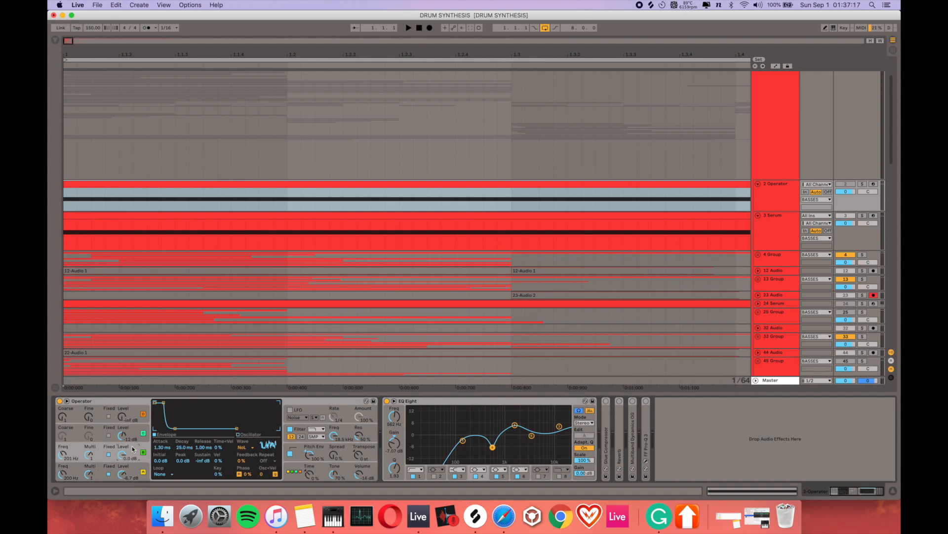
click(131, 430)
click(132, 449)
click(134, 473)
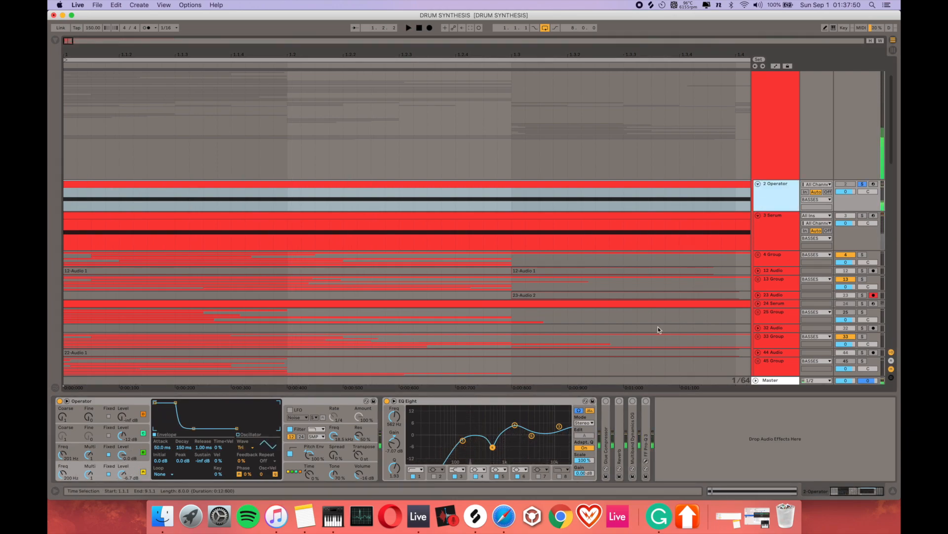
Turn on the Glue Compressor and unfold it alongside EQ Eight on the Operator track
click(461, 404)
double_click(461, 404)
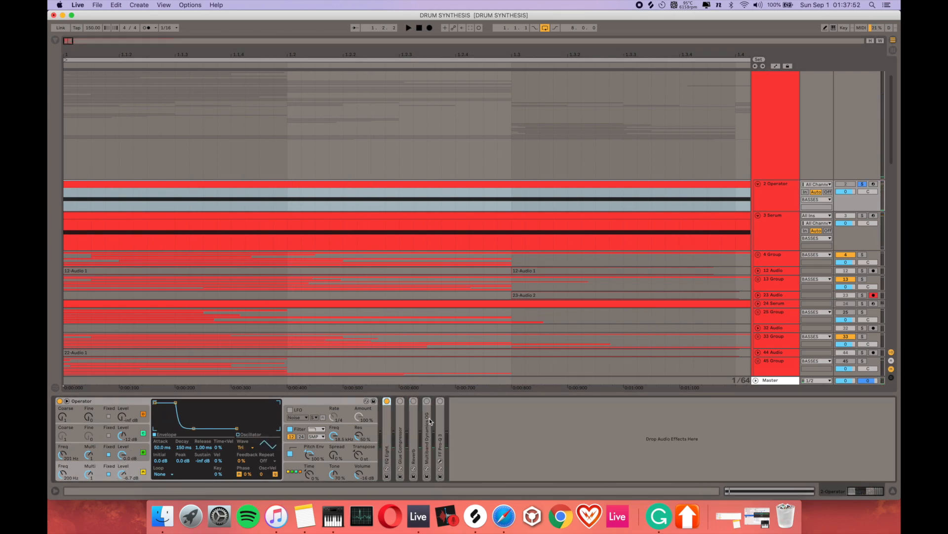
click(400, 401)
double_click(406, 424)
double_click(387, 428)
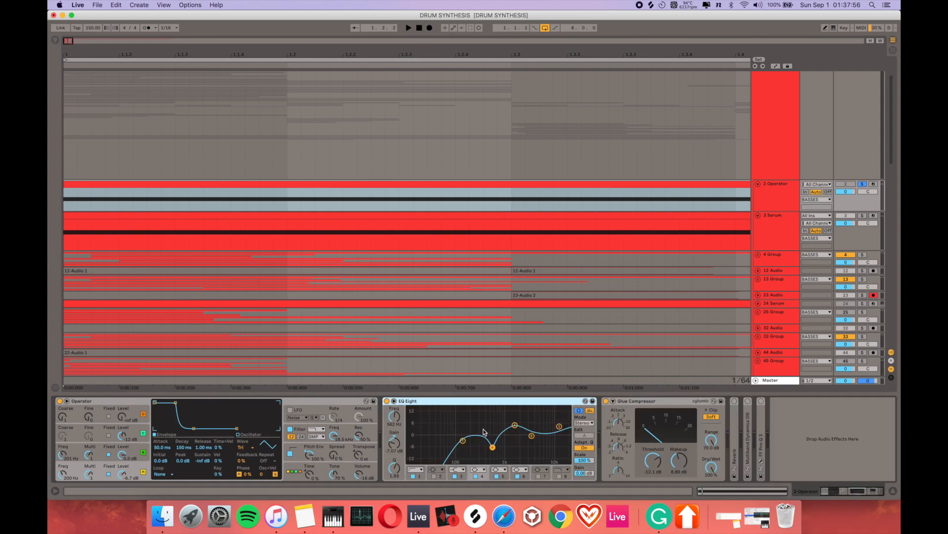
Inspect the dip, boost and high-frequency bands of EQ Eight on the Operator track
click(493, 447)
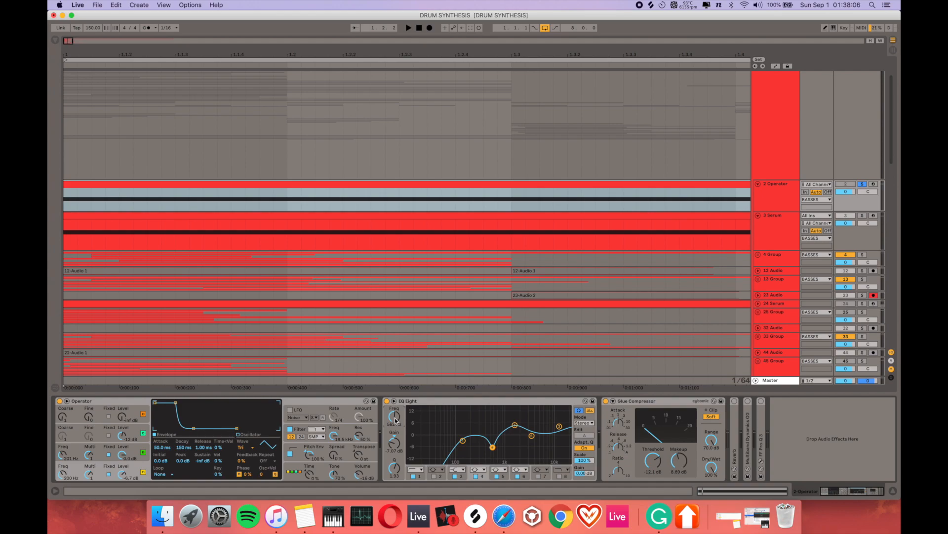
click(515, 426)
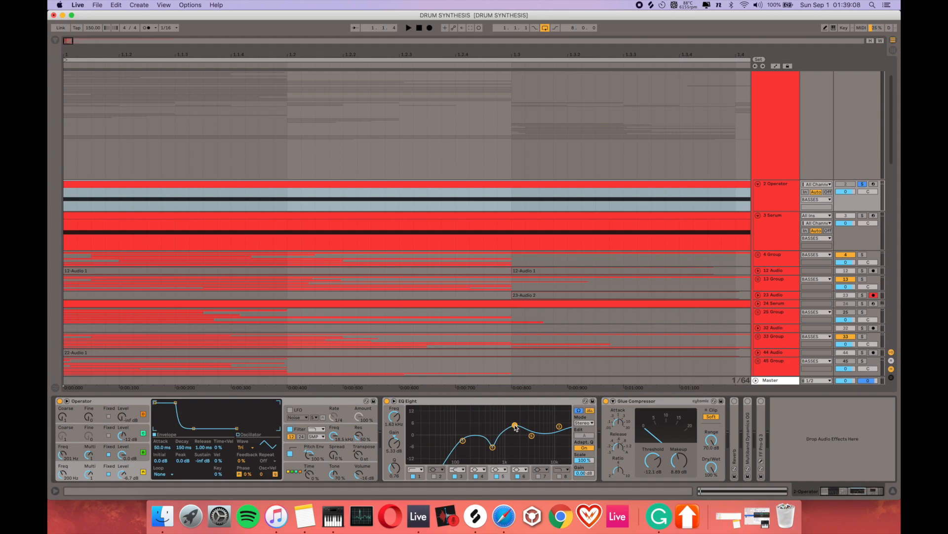
click(559, 427)
Fold EQ Eight and Reverb, and unfold Multiband Dynamics OG to view its settings
double_click(426, 401)
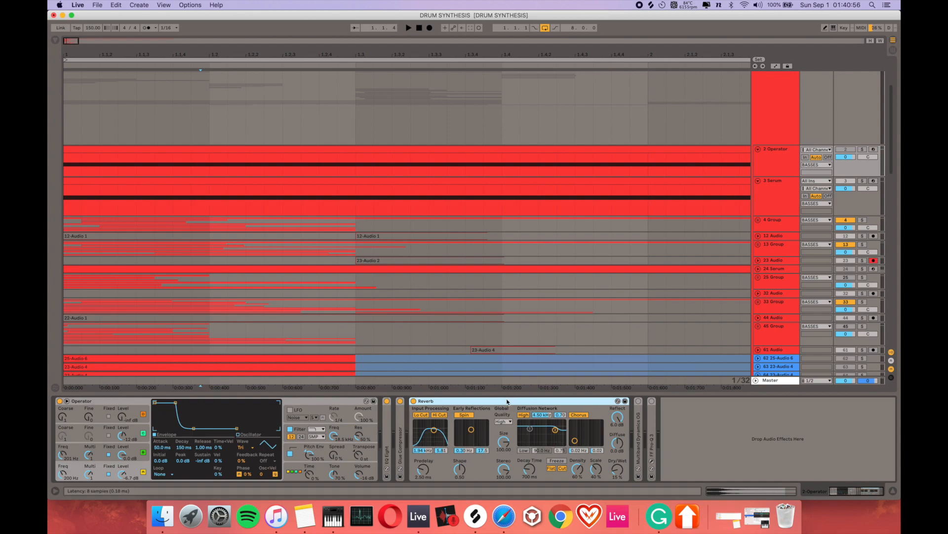
double_click(509, 401)
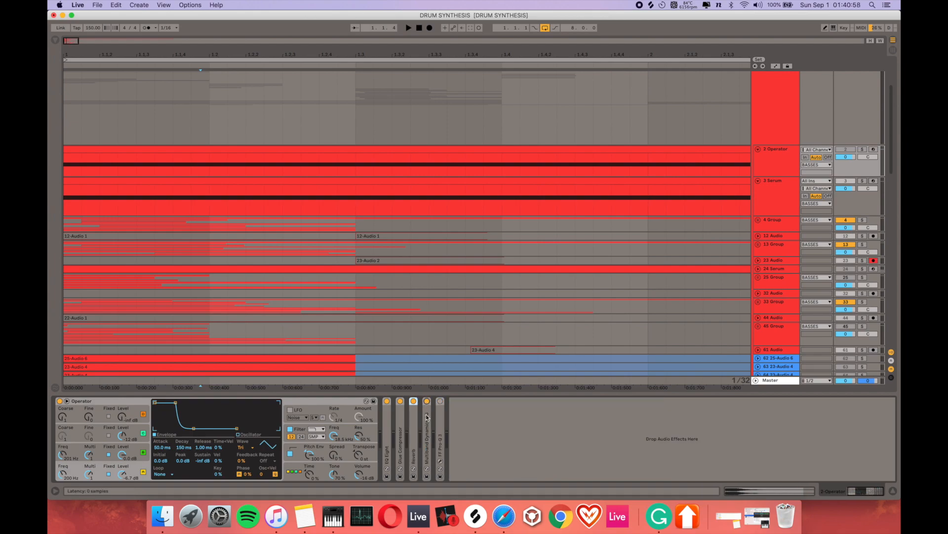
double_click(428, 443)
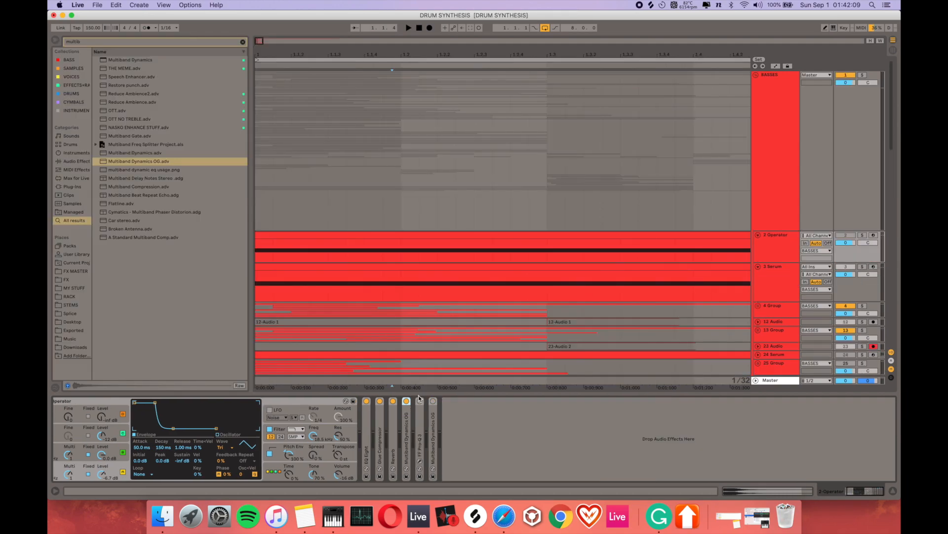
Enable FF Pro-Q 3 and open its window to inspect the low cut, bell and high shelf bands
click(420, 461)
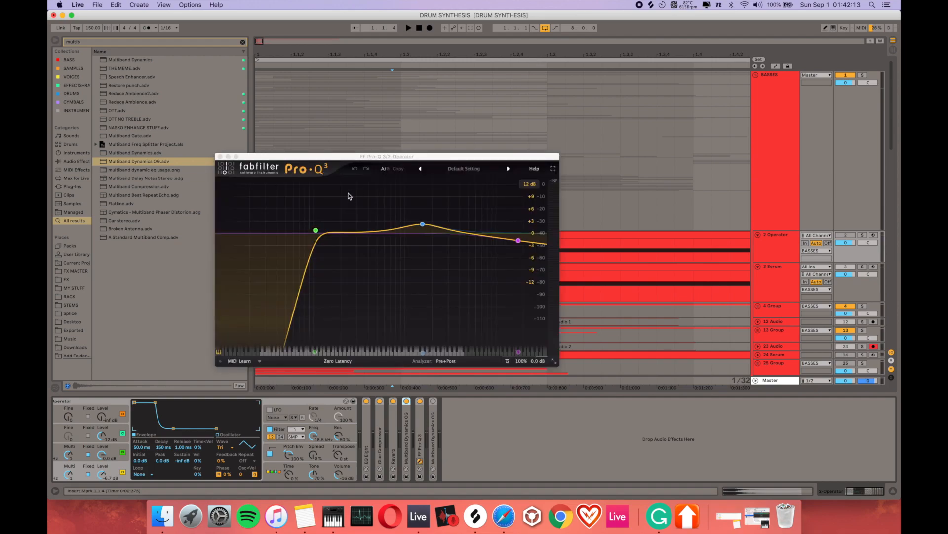
click(316, 231)
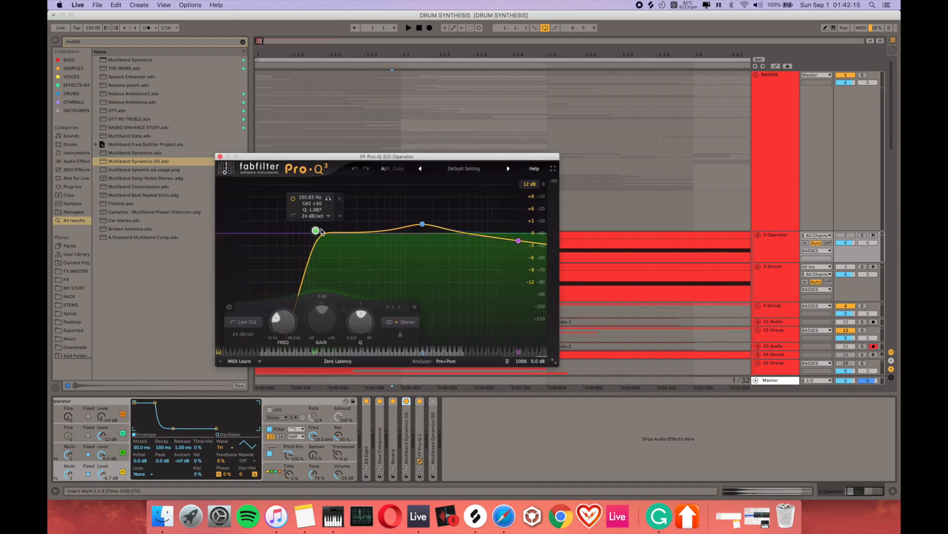
click(422, 225)
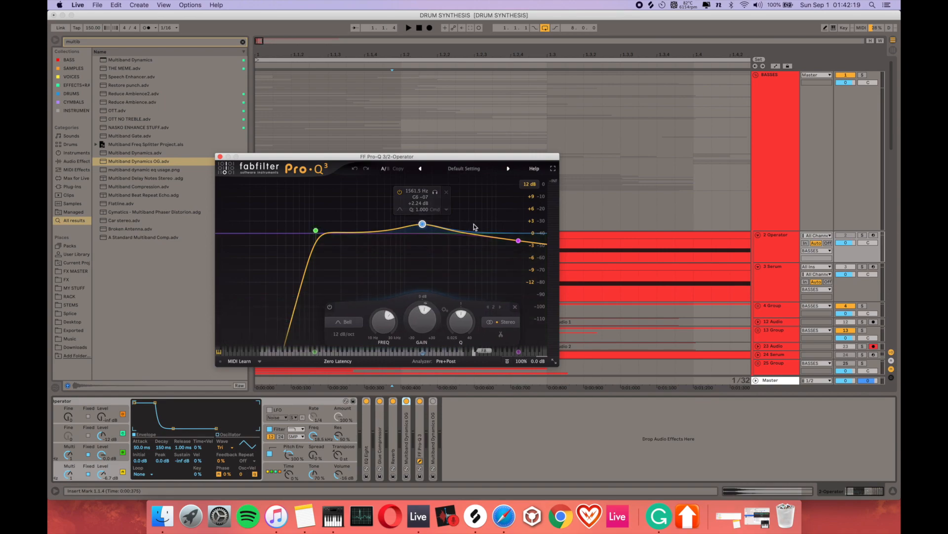
click(519, 240)
mouse_move(478, 321)
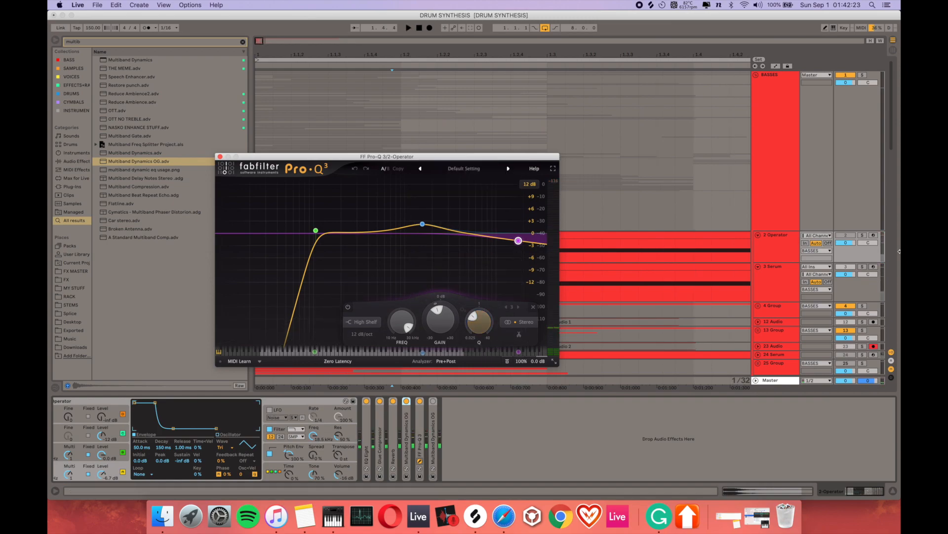
Solo the Operator track, close the FF Pro-Q 3 window and audition the processed drum sound
click(862, 236)
key(space)
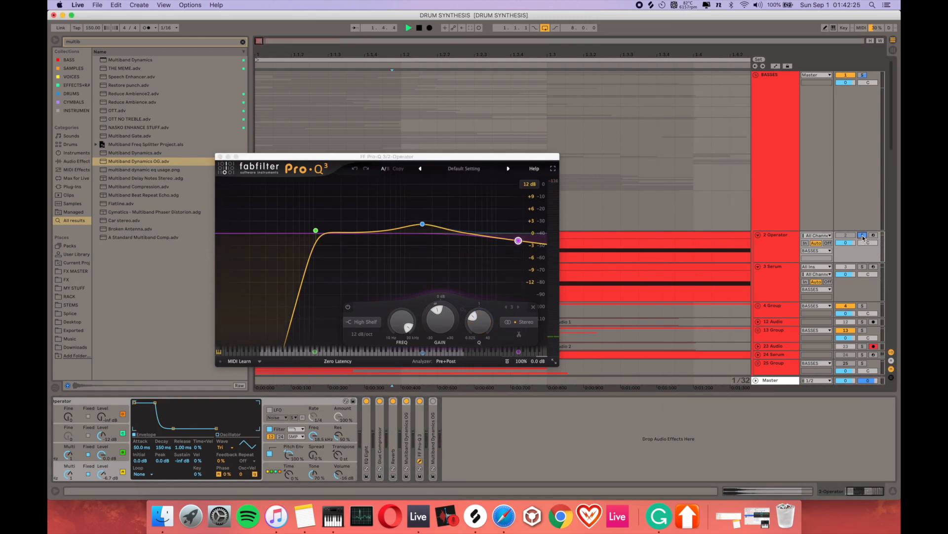
mouse_move(518, 243)
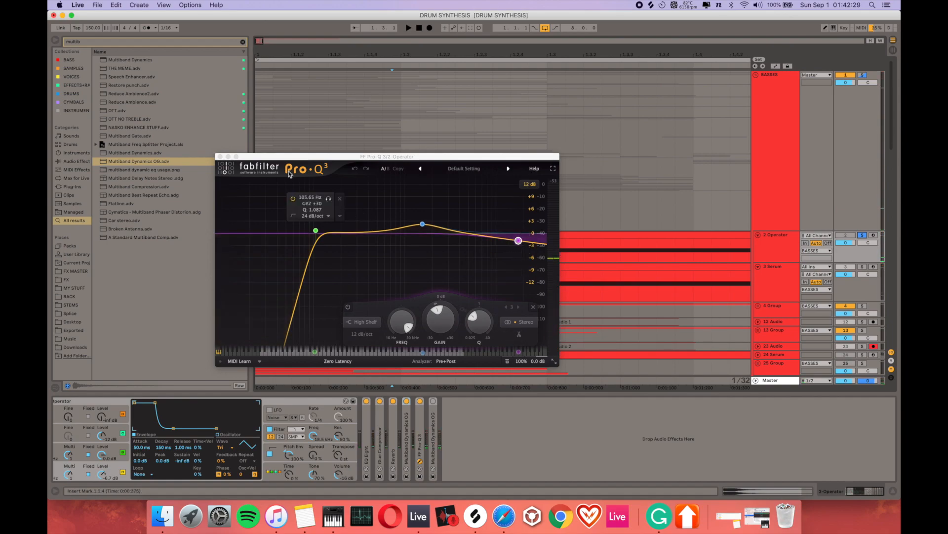
click(220, 157)
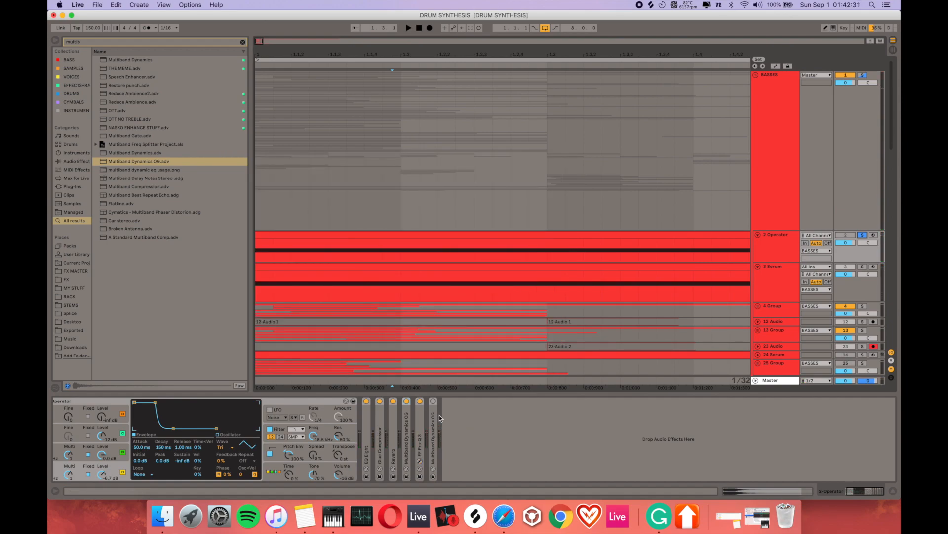
key(space)
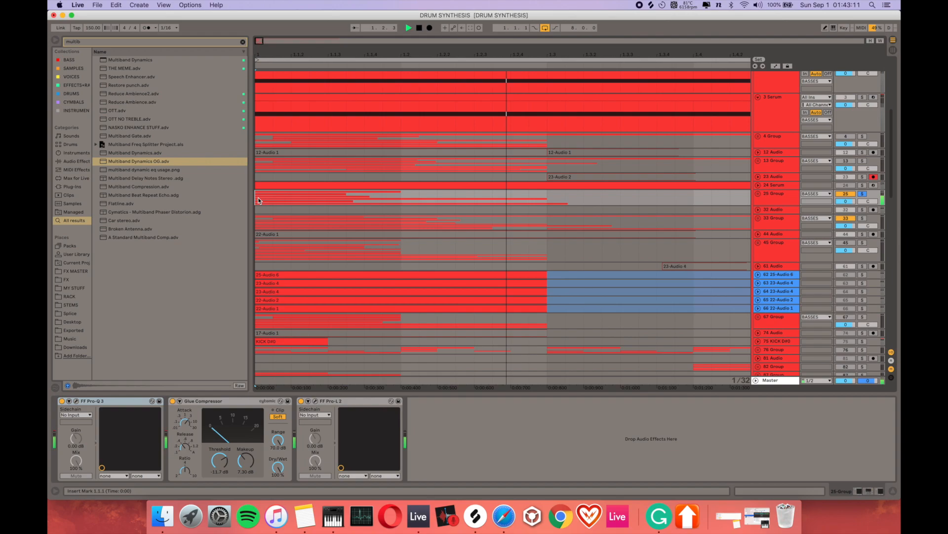
key(space)
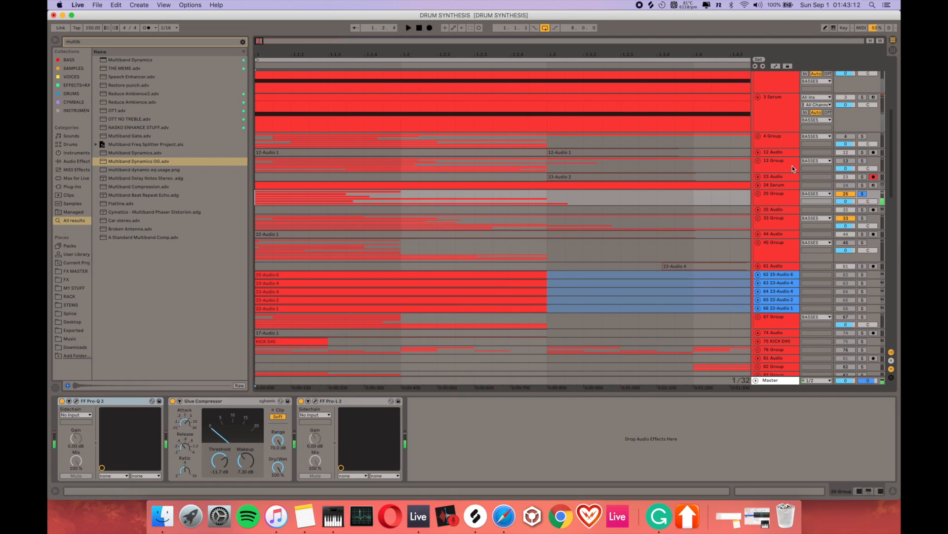
Expand 25 Group, unfold its (Freeze) track and examine the frozen audio's waveform up close
click(758, 193)
scroll(763, 190, down, 2)
click(775, 186)
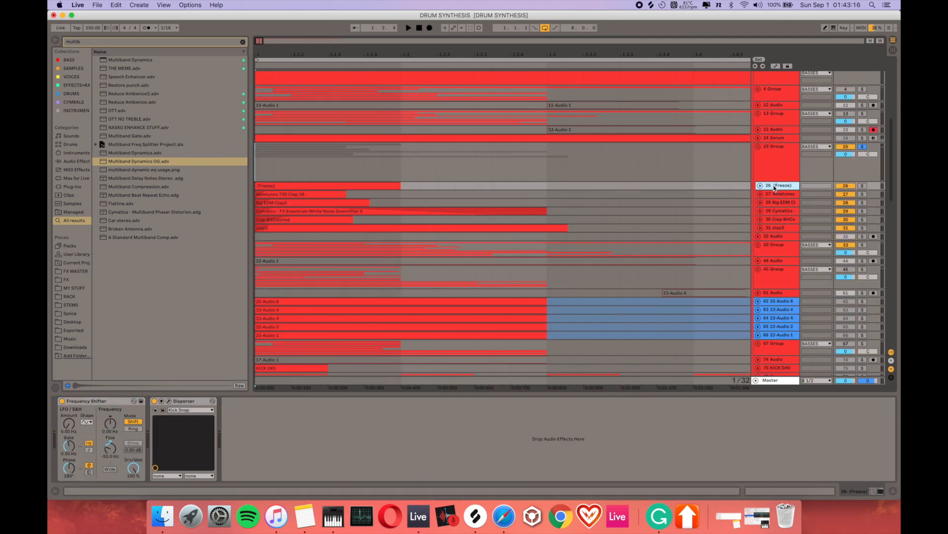
double_click(775, 187)
scroll(774, 190, down, 2)
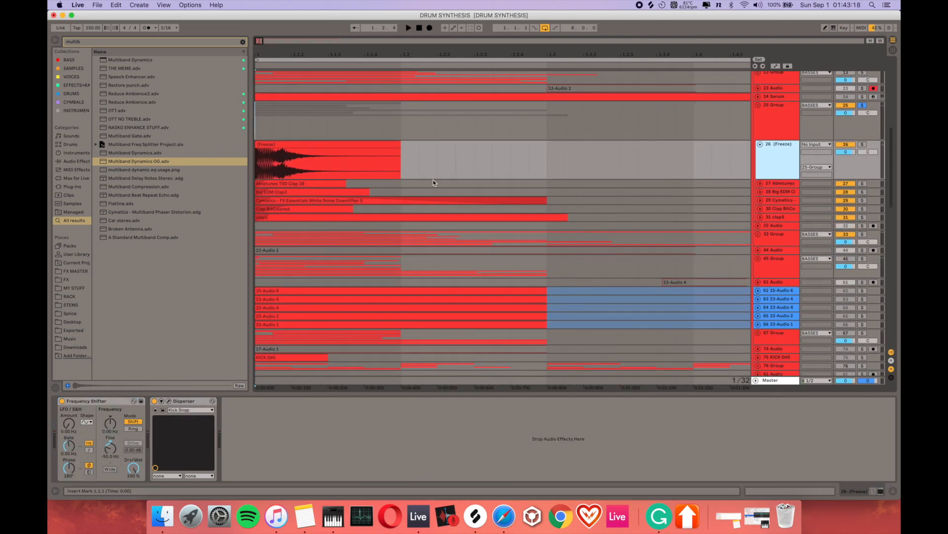
scroll(312, 138, up, 5)
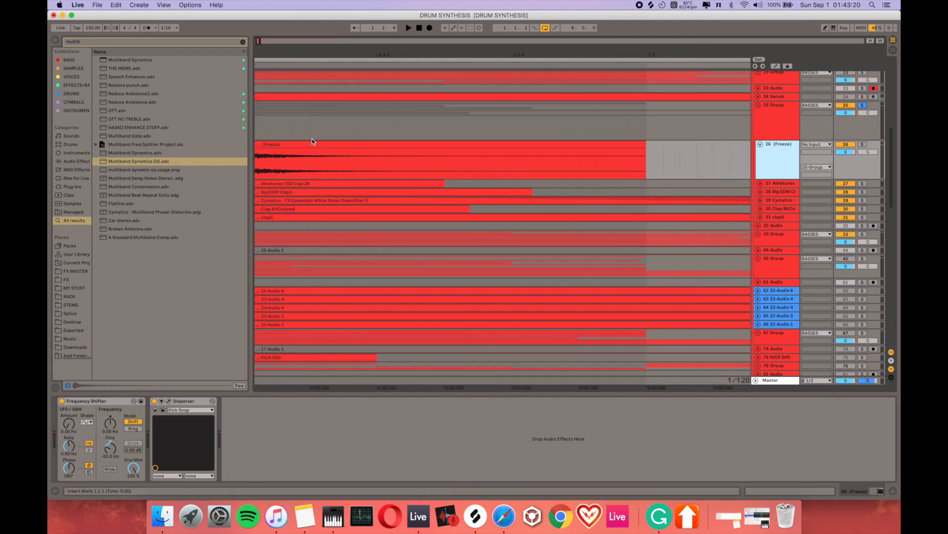
scroll(313, 139, down, 1)
scroll(313, 138, up, 1)
scroll(312, 139, up, 8)
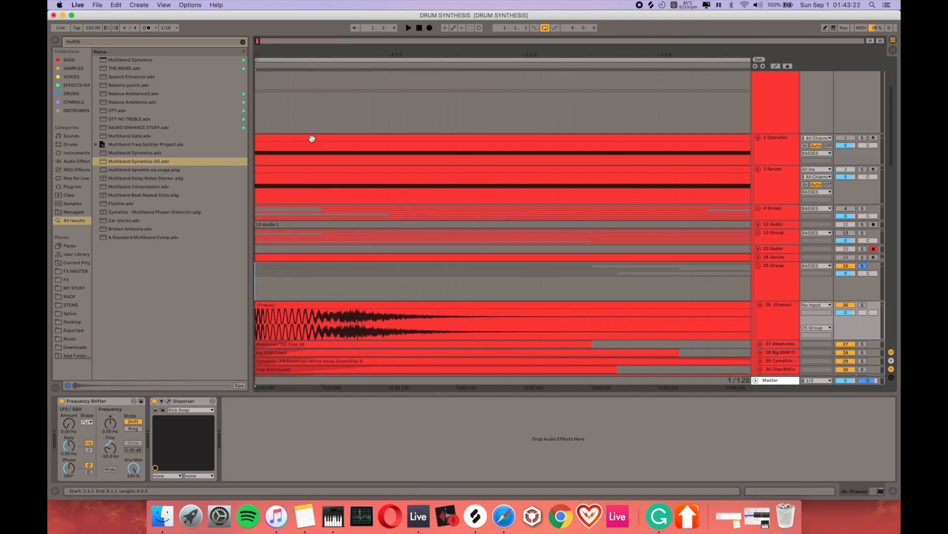
Freeze the 2-Operator track
click(784, 153)
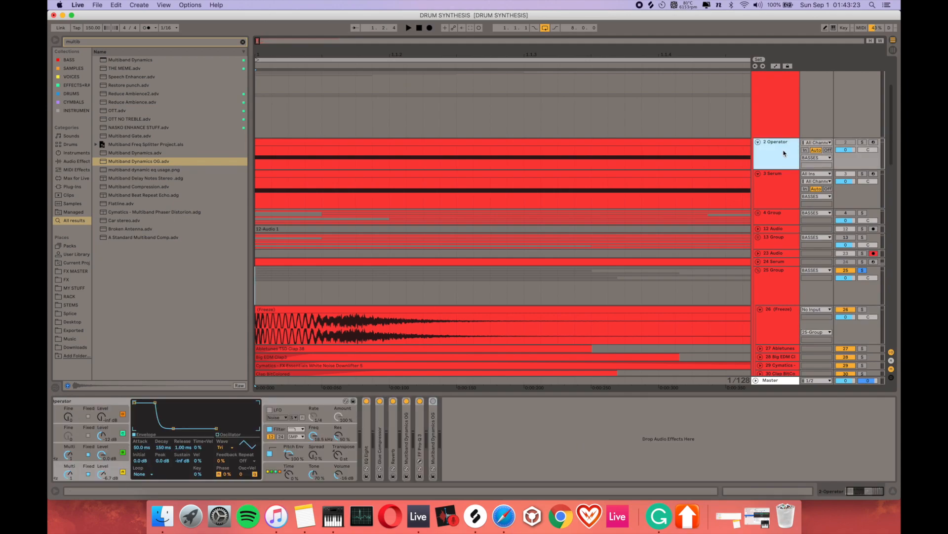
right_click(784, 153)
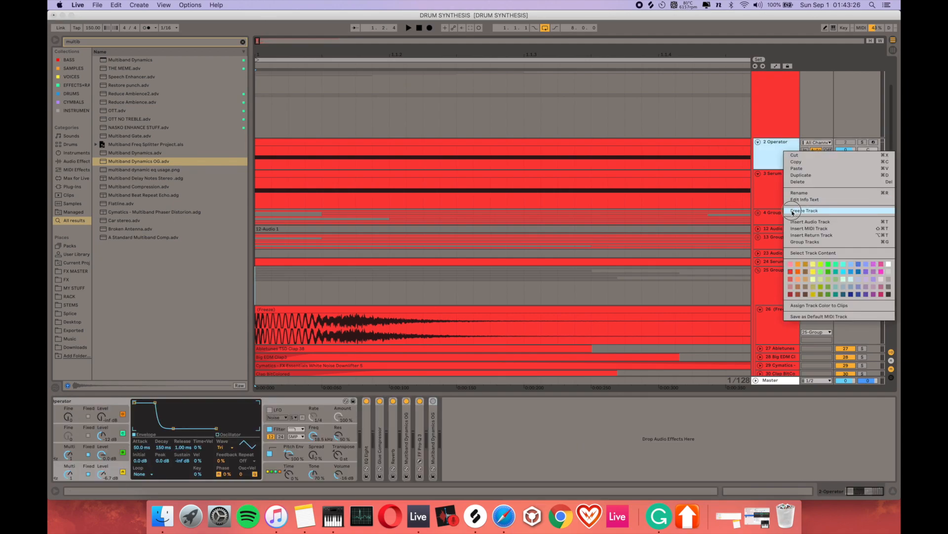
click(792, 212)
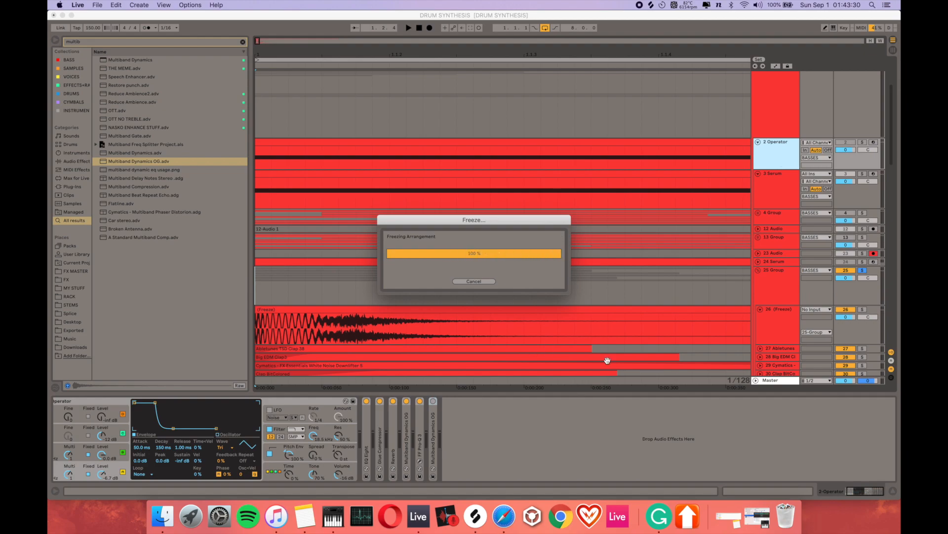
Insert a new audio track below the Operator track and copy the frozen Operator clip onto it as audio
key(super+t)
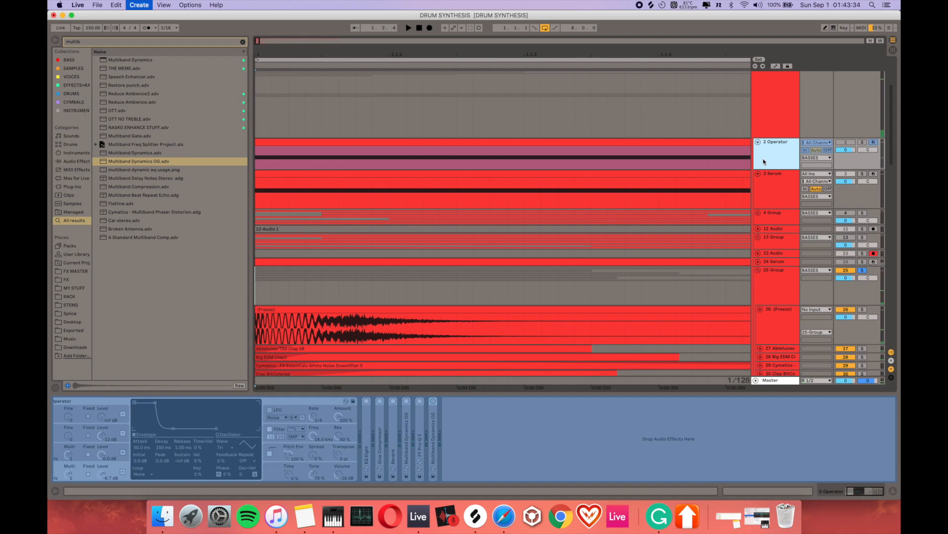
click(496, 142)
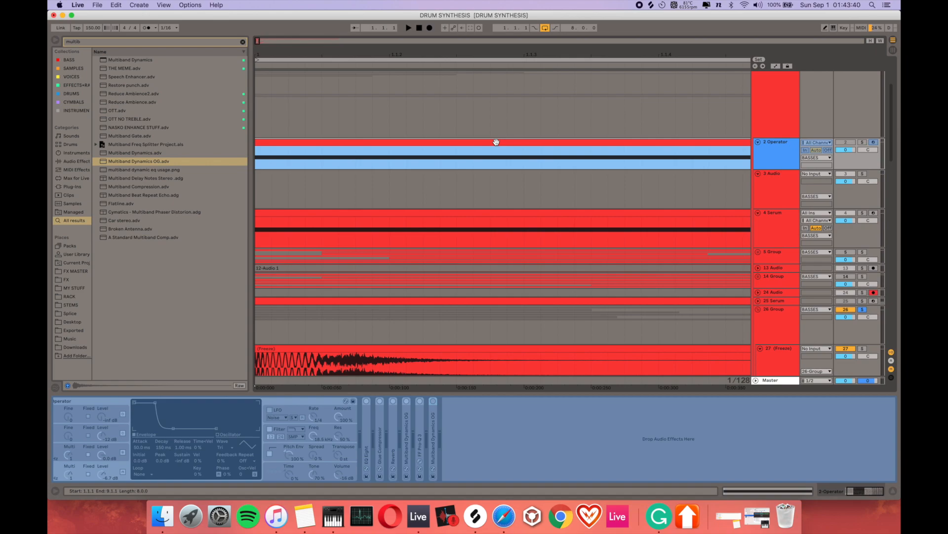
drag(496, 143, 489, 184)
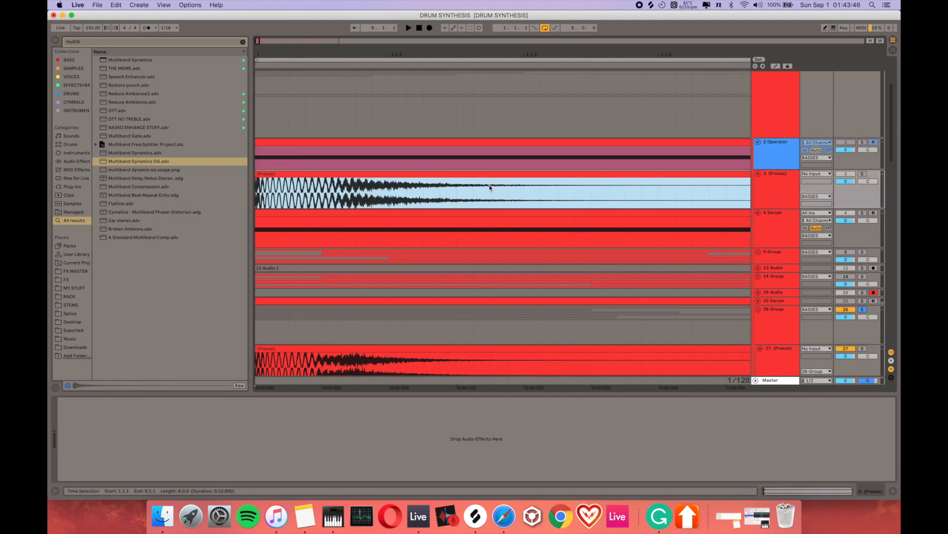
Compare the resampled drum clip's waveform with the earlier (Freeze) clip in 26 Group
scroll(490, 189, down, 5)
scroll(490, 189, up, 6)
scroll(490, 190, left, 8)
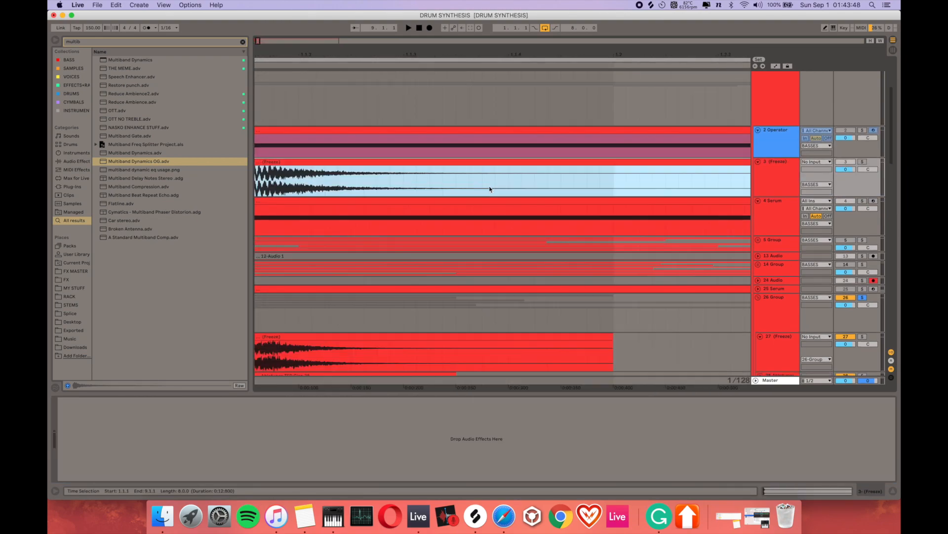
click(387, 131)
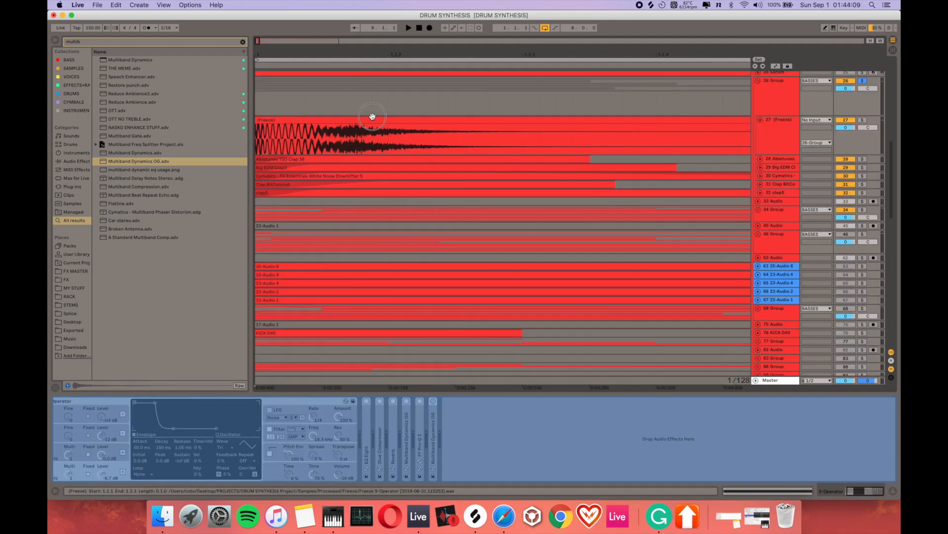
click(373, 117)
scroll(373, 119, up, 5)
Put the resampled (Freeze) track below the Operator track into a new group
click(776, 118)
click(778, 146)
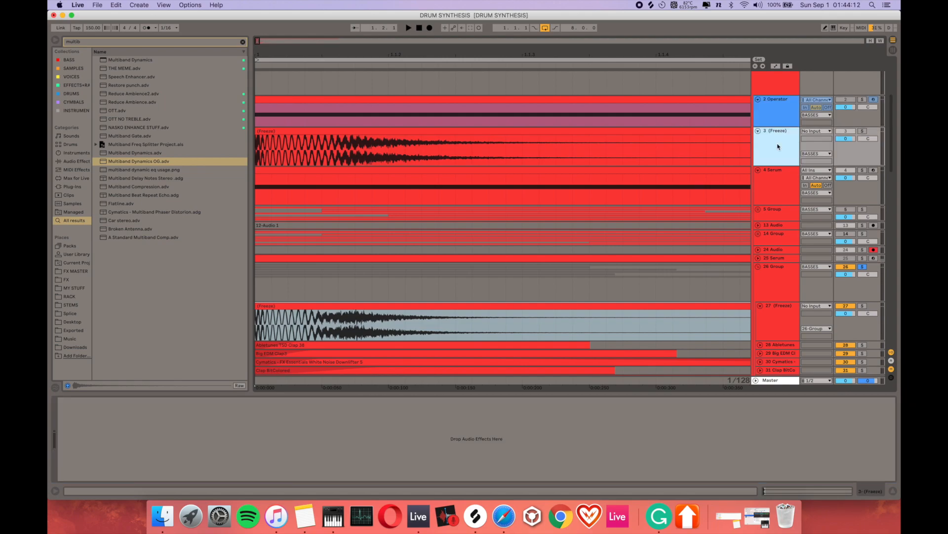
key(super+d)
scroll(786, 271, down, 20)
scroll(786, 270, up, 10)
scroll(787, 270, up, 10)
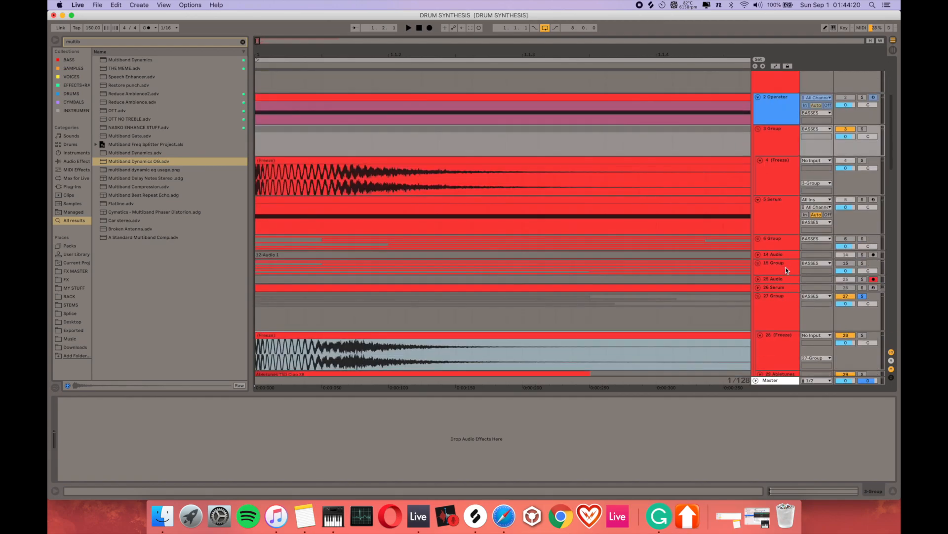
Add empty audio tracks for layering inside the new group, below the resampled (Freeze) track
scroll(787, 270, down, 2)
click(791, 159)
key(super+shift+t)
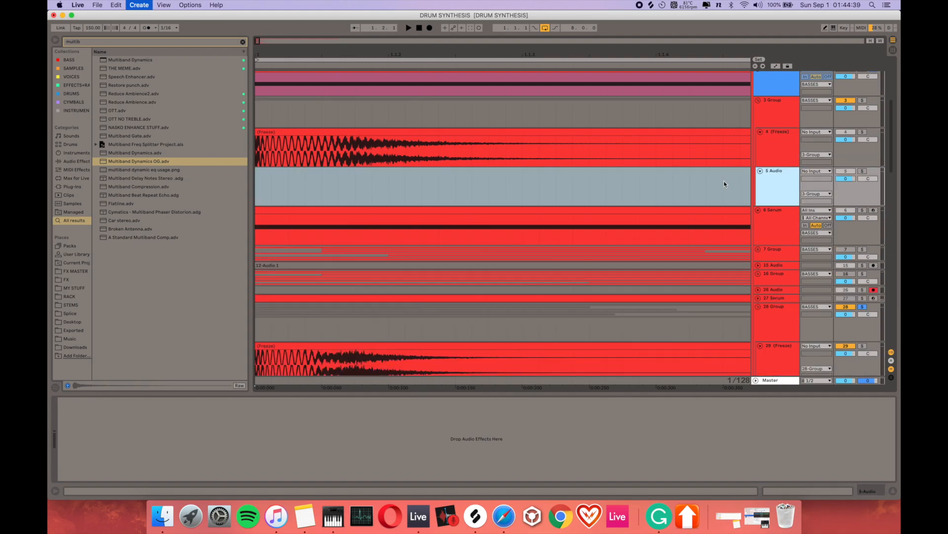
key(super+t)
Unfold the five layer tracks in 30 Group, from the Abletunes TSD Clap 38 track to clap5
scroll(789, 204, down, 10)
scroll(789, 205, up, 3)
click(785, 229)
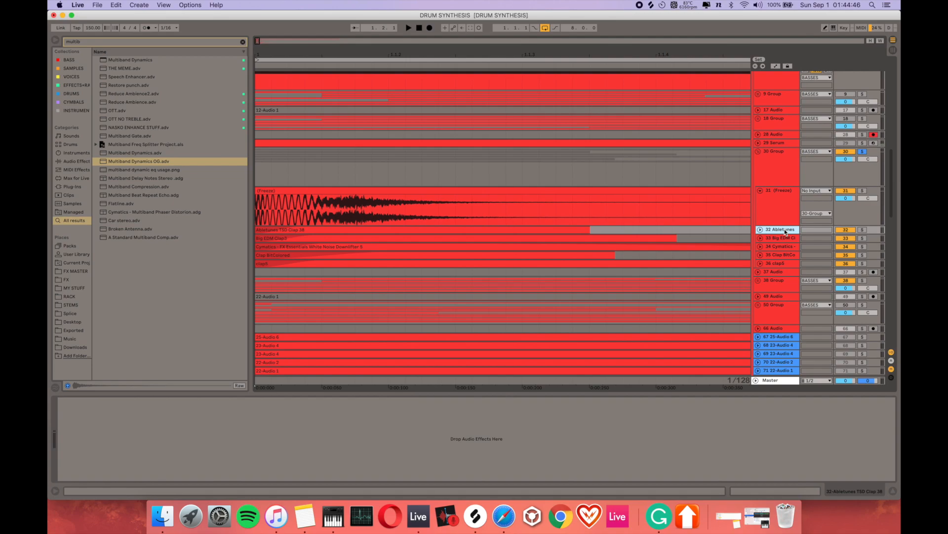
shift+click(782, 264)
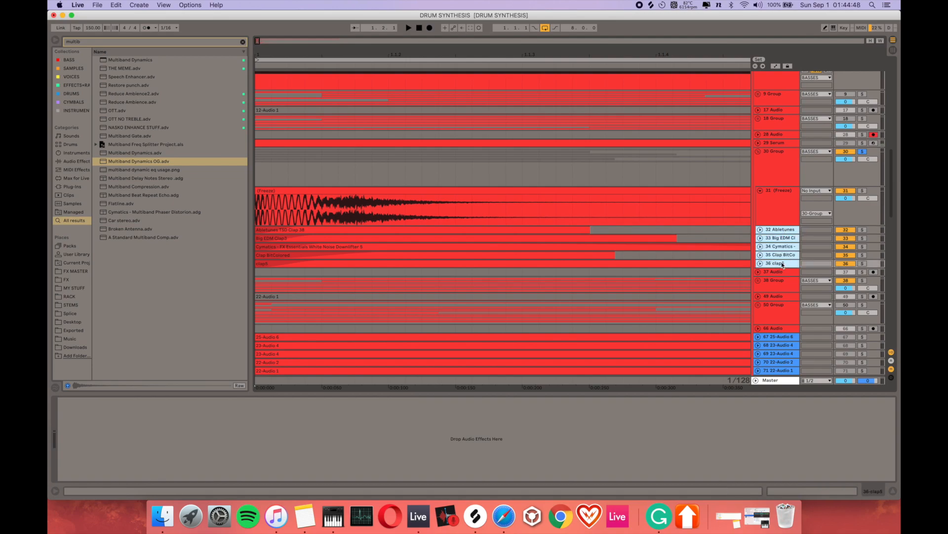
key(u)
scroll(530, 187, down, 3)
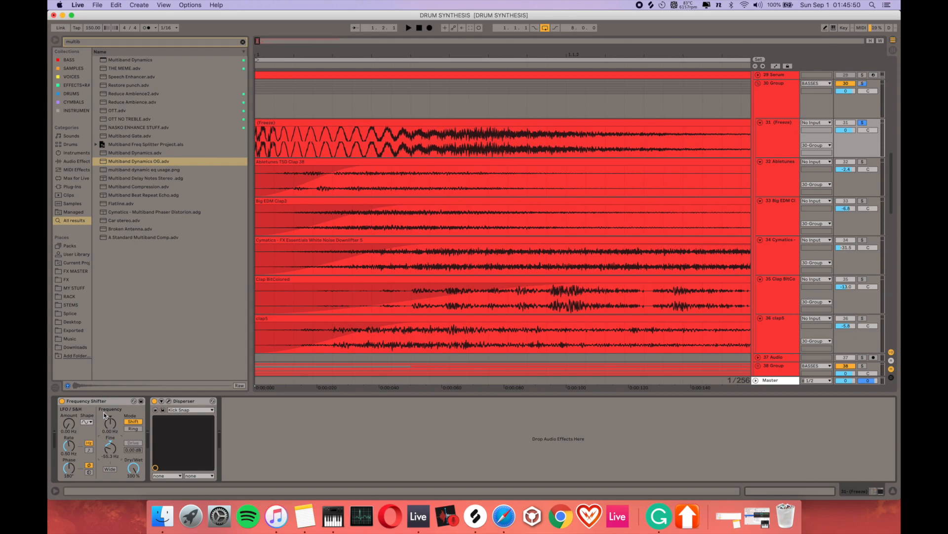
Compare Frequency Shifter Fine settings of 0 Hz and about -50.8 Hz on the (Freeze) track by ear, with Disperser turned off
double_click(110, 444)
key(space)
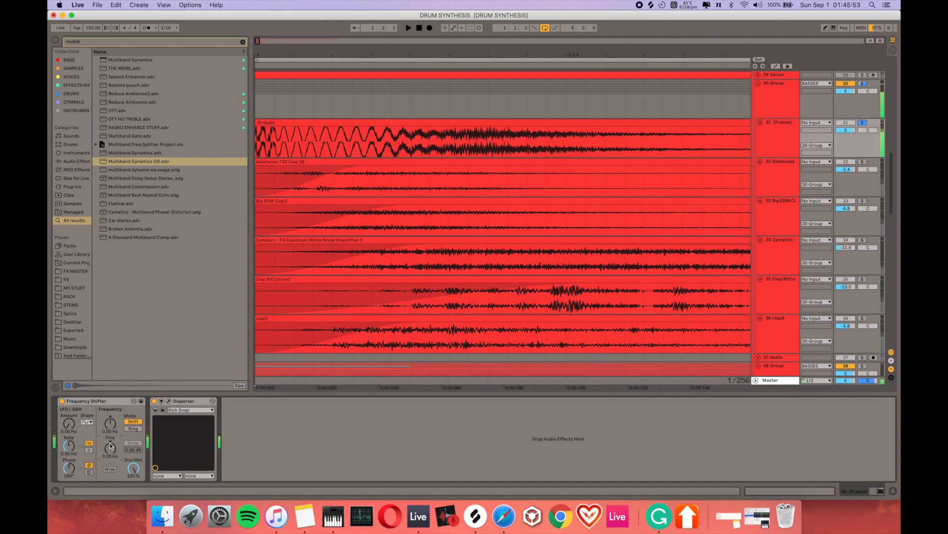
click(154, 401)
drag(110, 448, 110, 449)
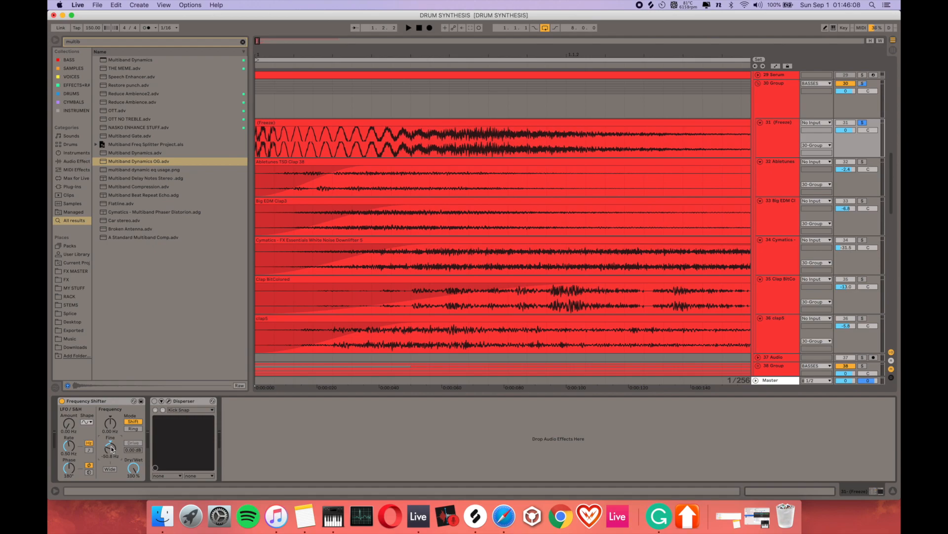
key(space)
key(space)
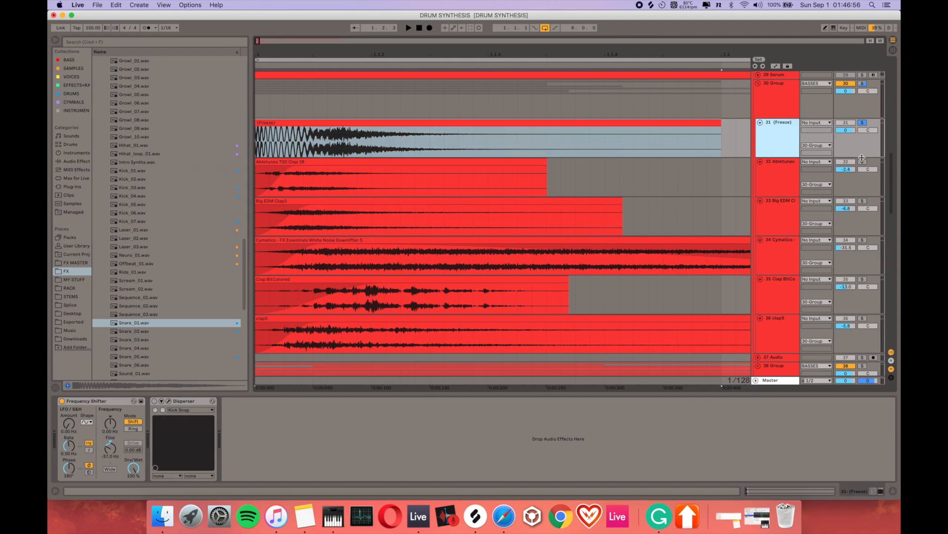
Solo the Abletunes TSD Clap 38 track and remove the fade-in from its clip
click(863, 162)
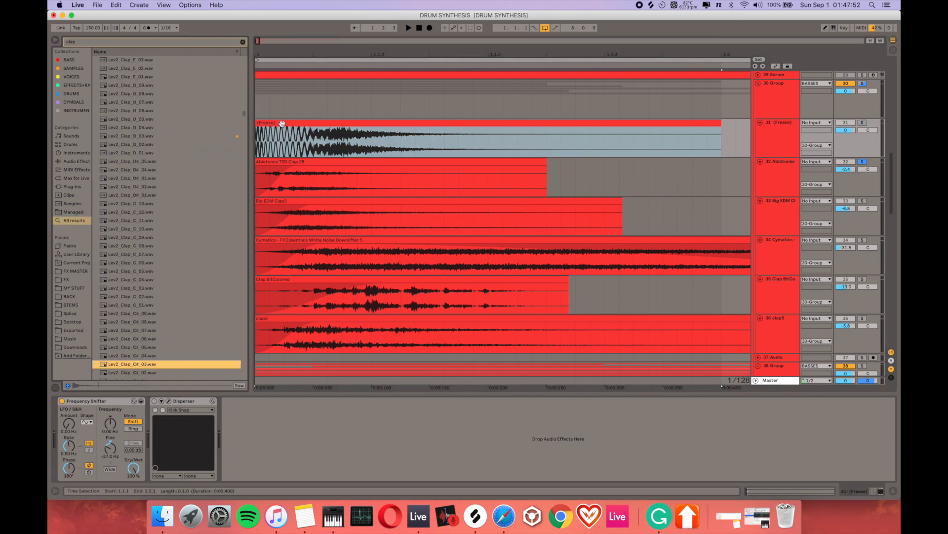
click(293, 168)
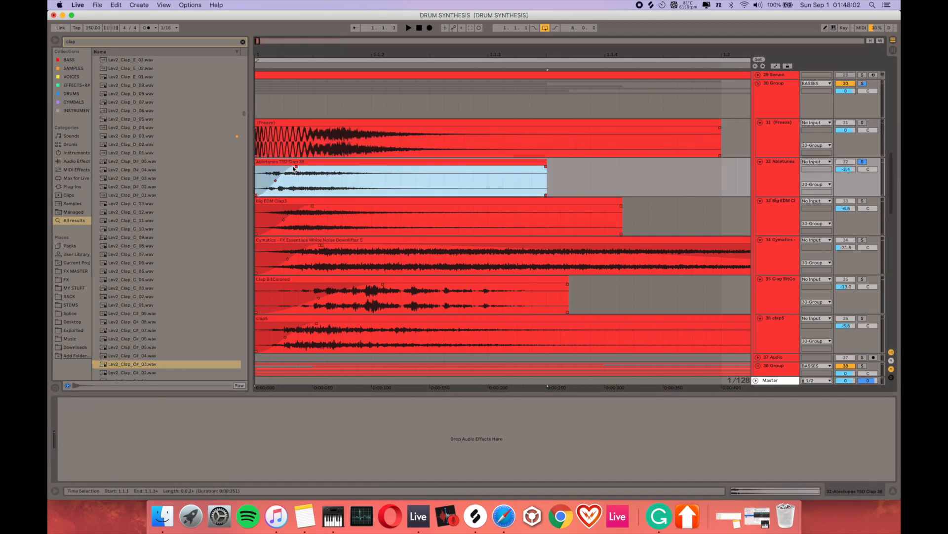
click(294, 169)
drag(286, 170, 248, 170)
click(299, 171)
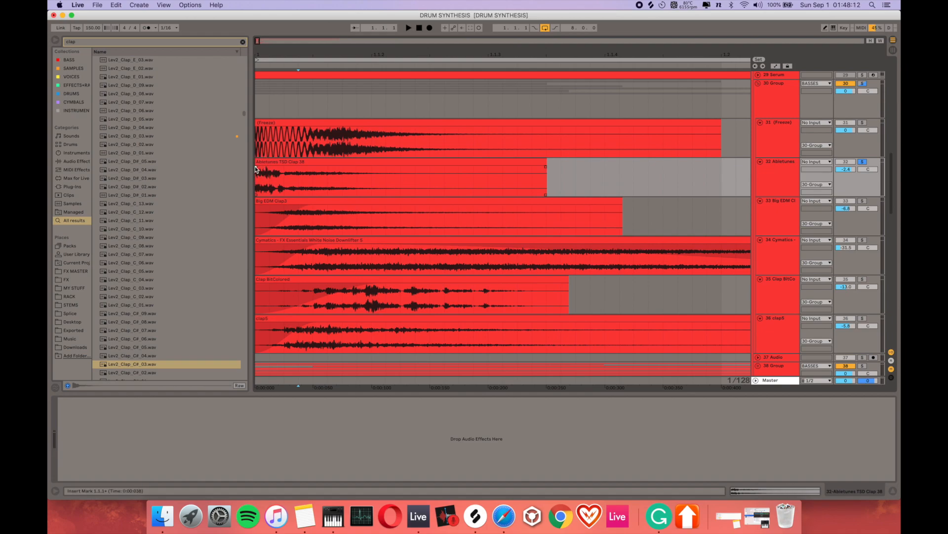
Give the Abletunes TSD Clap 38 clip a curved fade-in about 38 ms long, matching the drum's opening waveform
key(plus)
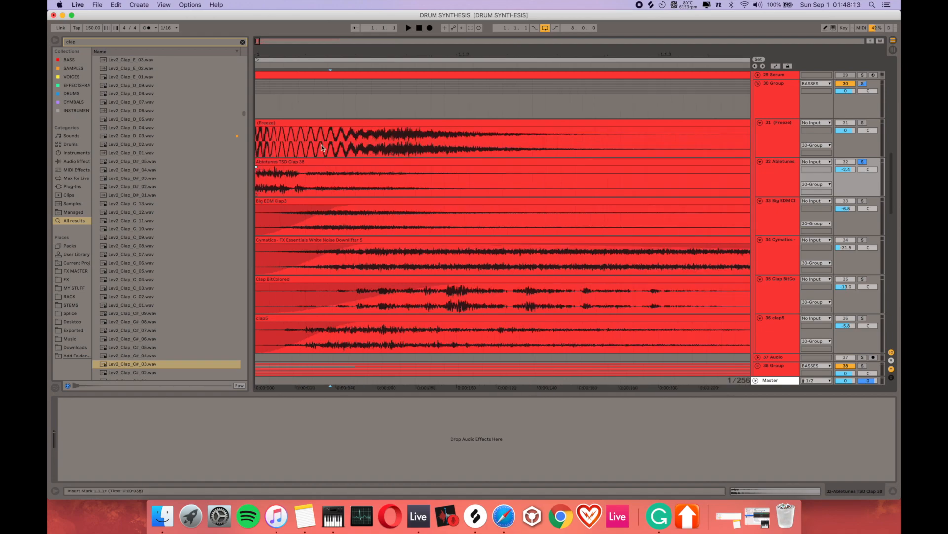
click(343, 151)
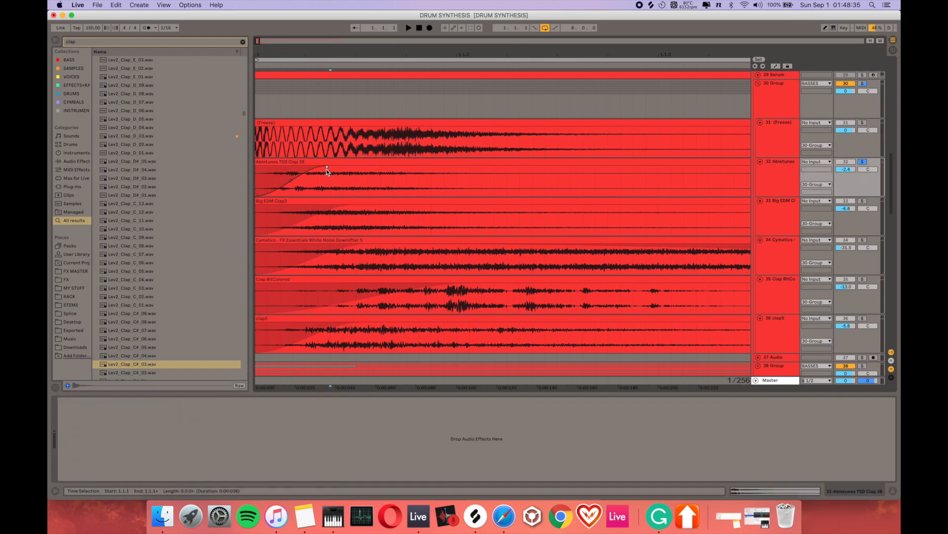
mouse_move(328, 167)
mouse_down()
mouse_move(247, 169)
mouse_move(326, 172)
mouse_up()
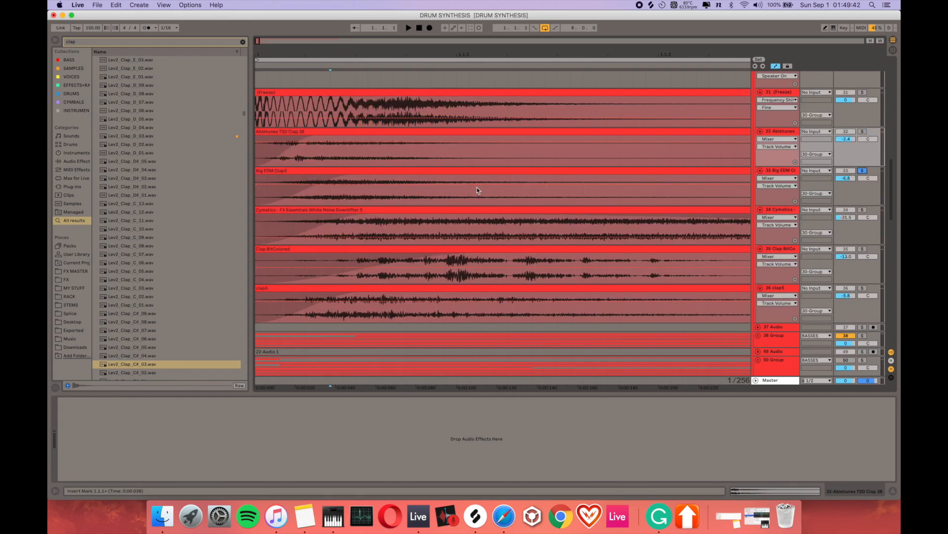
Solo the Cymatics white noise layer and examine the fade-in and fade-out along its clip
scroll(476, 188, down, 5)
scroll(514, 216, down, 2)
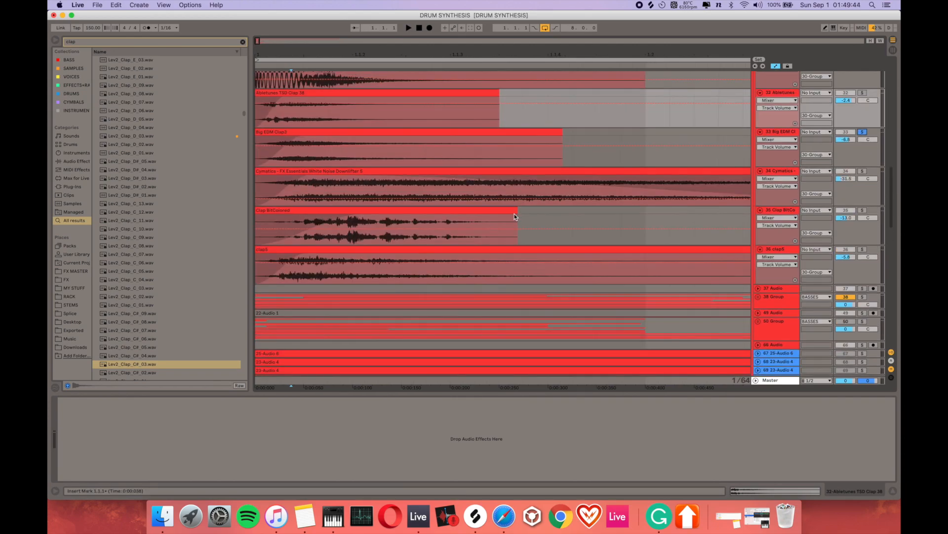
scroll(823, 142, up, 1)
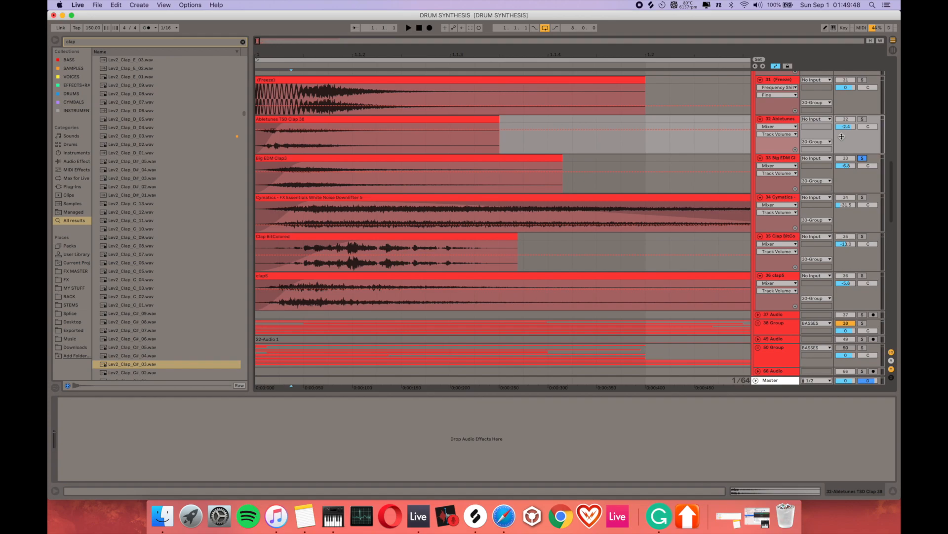
scroll(842, 136, down, 1)
click(864, 181)
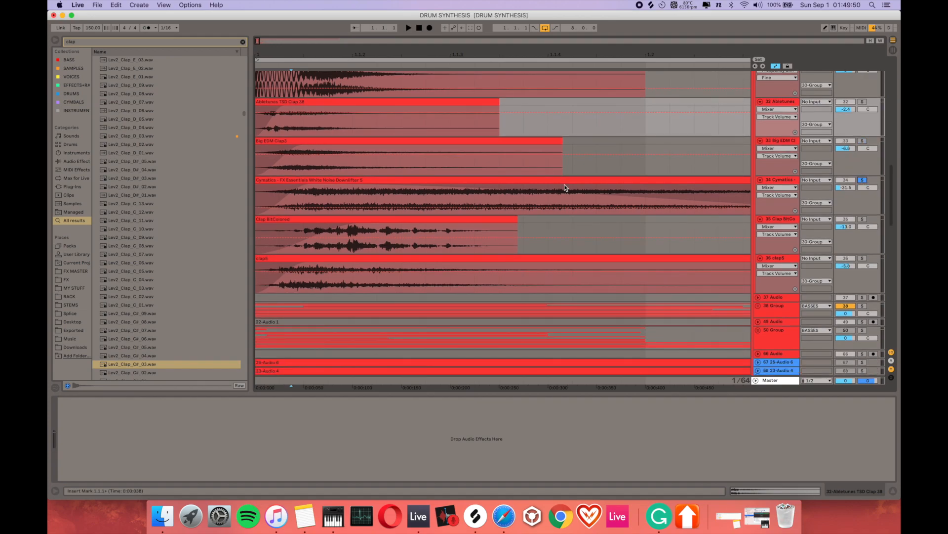
key(minus)
click(366, 187)
click(367, 180)
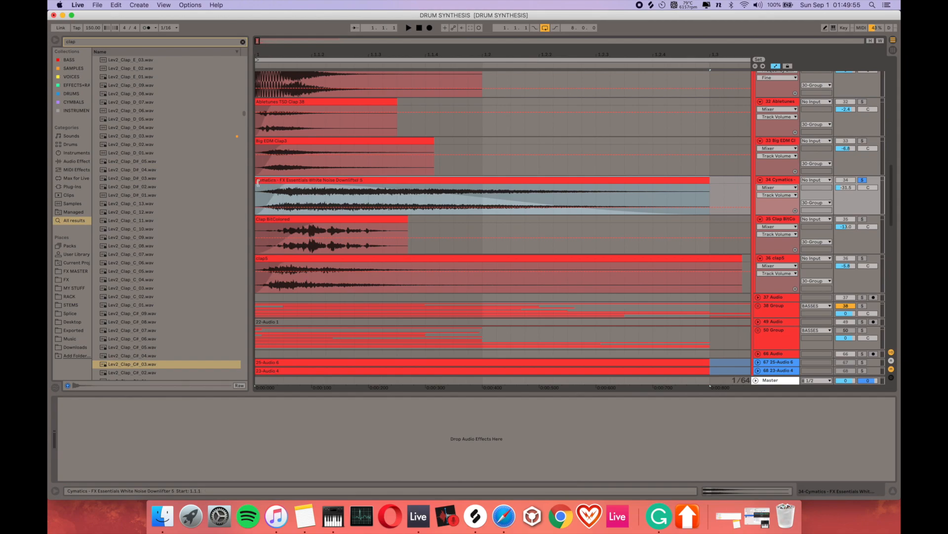
click(712, 183)
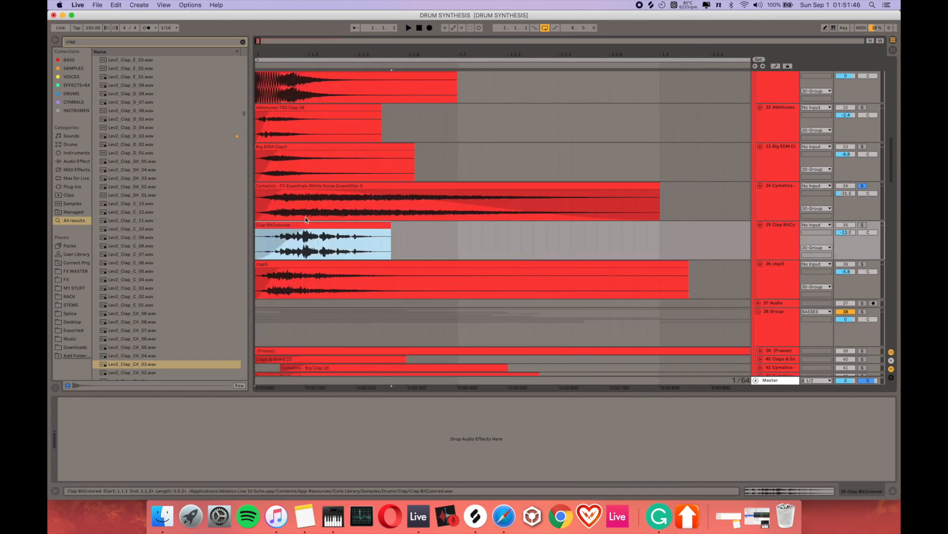
Examine the Clap BitColored clip against the other layers and solo its track
scroll(367, 177, up, 3)
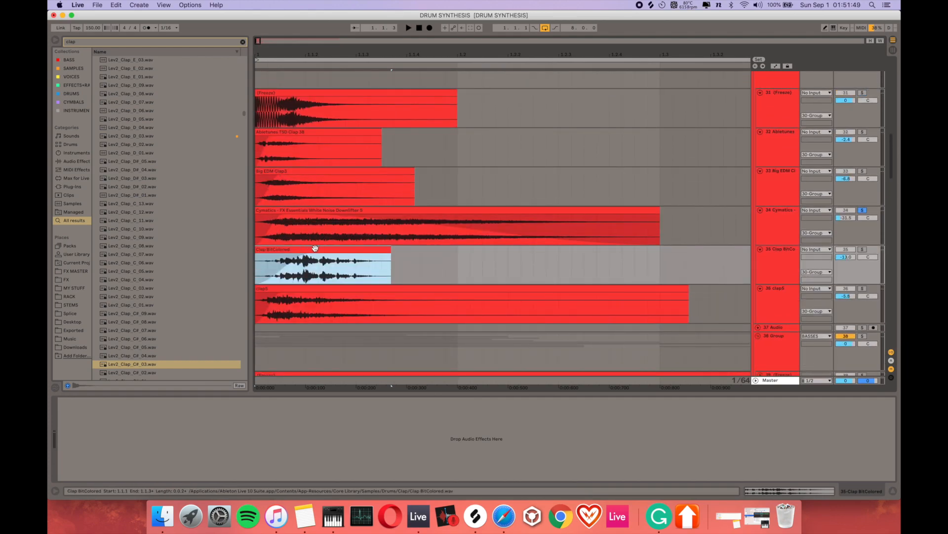
scroll(315, 248, up, 5)
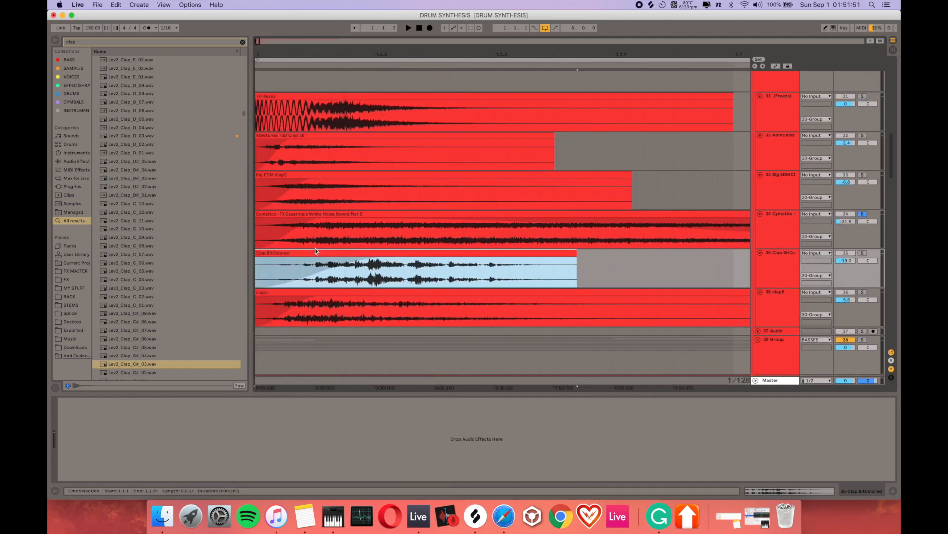
scroll(316, 251, down, 3)
scroll(316, 251, down, 1)
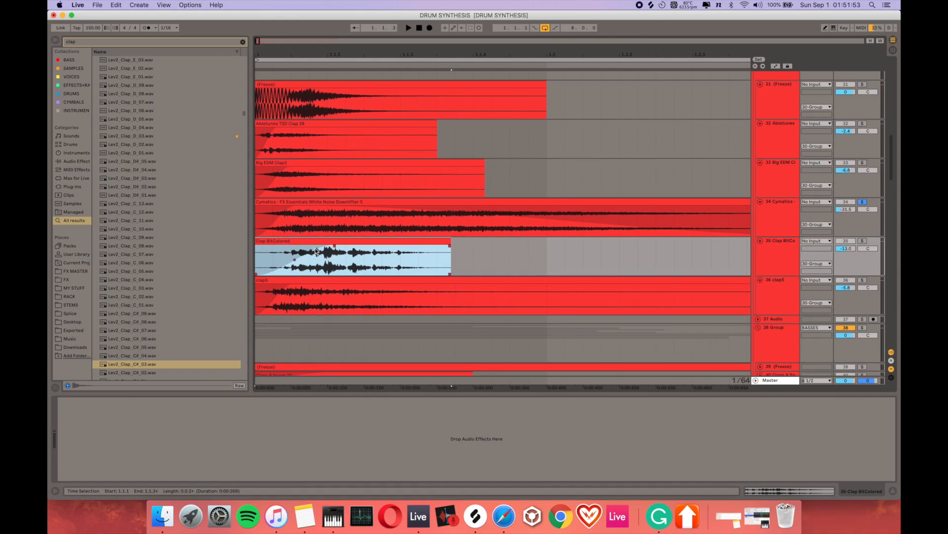
click(863, 240)
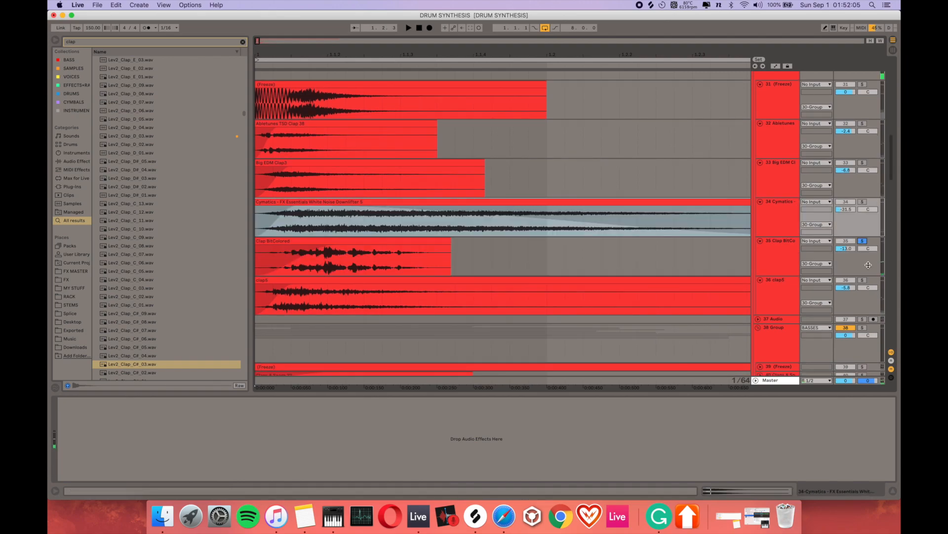
Solo the clap5 track and audition that layer
click(865, 282)
scroll(633, 198, down, 3)
key(space)
key(space)
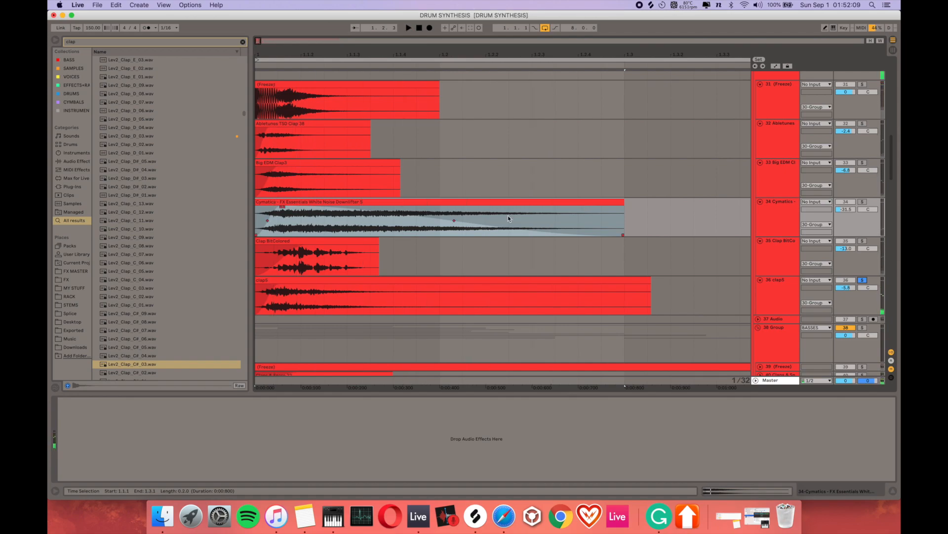
Audition all layers of 30 Group together, and turn off the group's Glue Compressor and FF Pro-L 2
scroll(654, 175, up, 1)
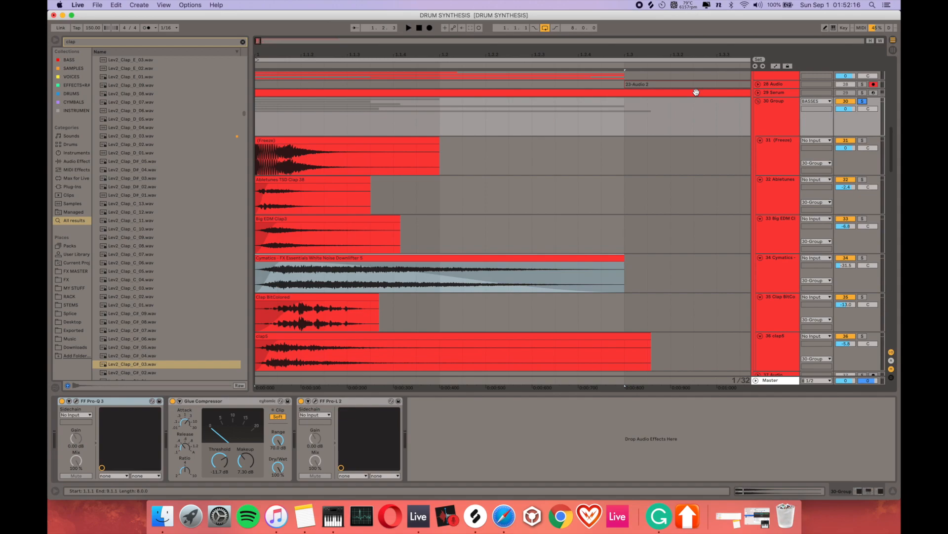
key(space)
key(space)
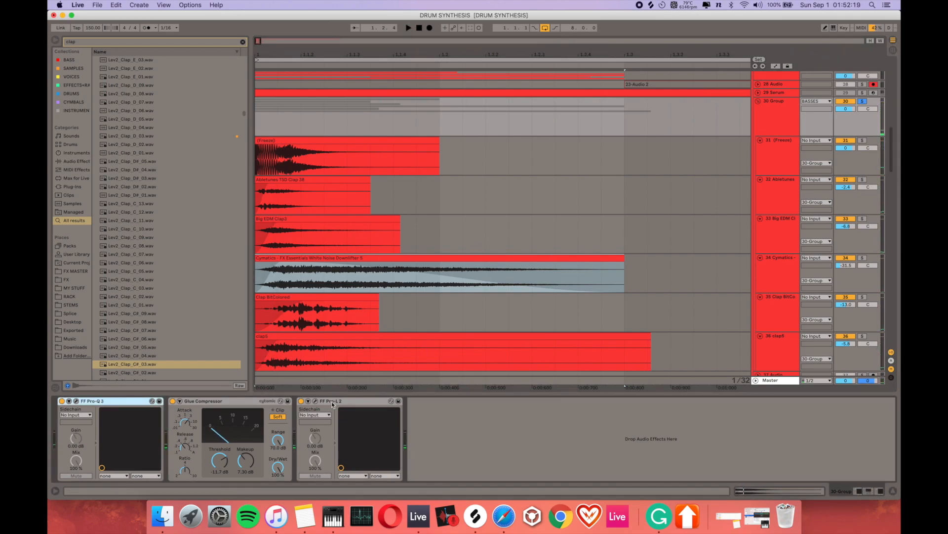
key(0)
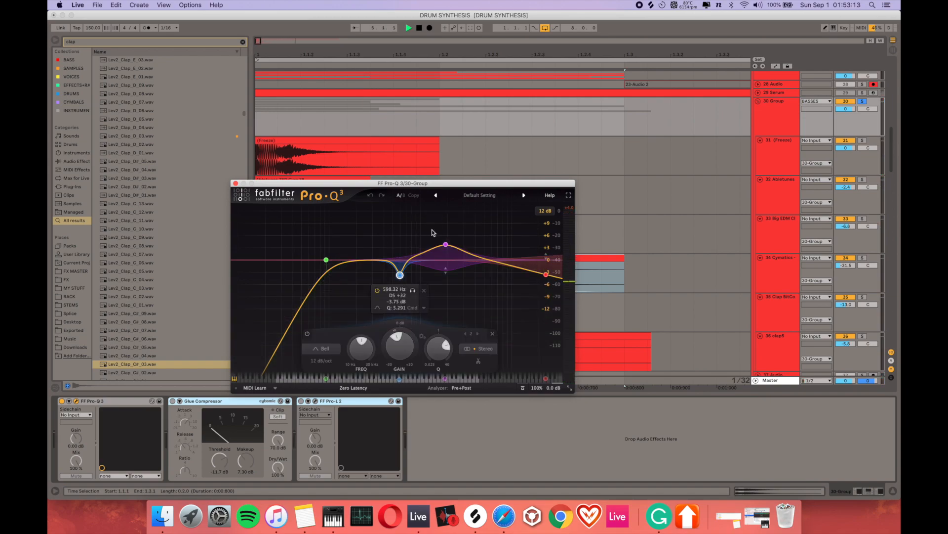
Raise the 1894.8 Hz bell in the group's FF Pro-Q 3 to +5.59 dB, audition it and close the EQ window
click(445, 245)
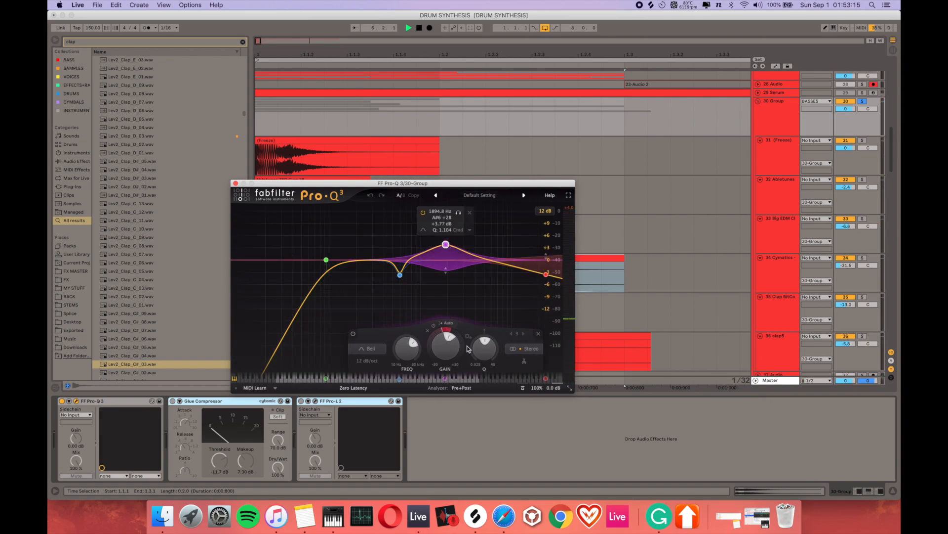
key(space)
key(space)
drag(446, 246, 446, 234)
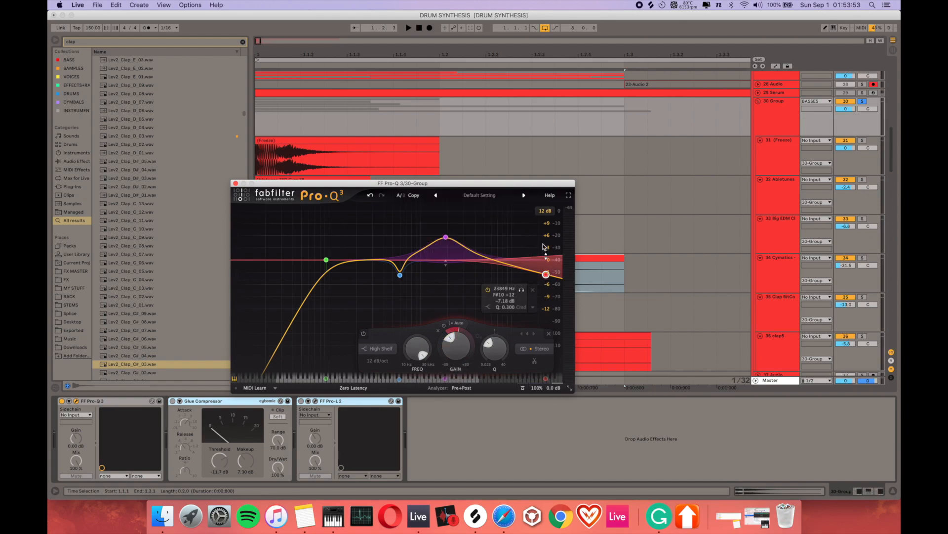
key(space)
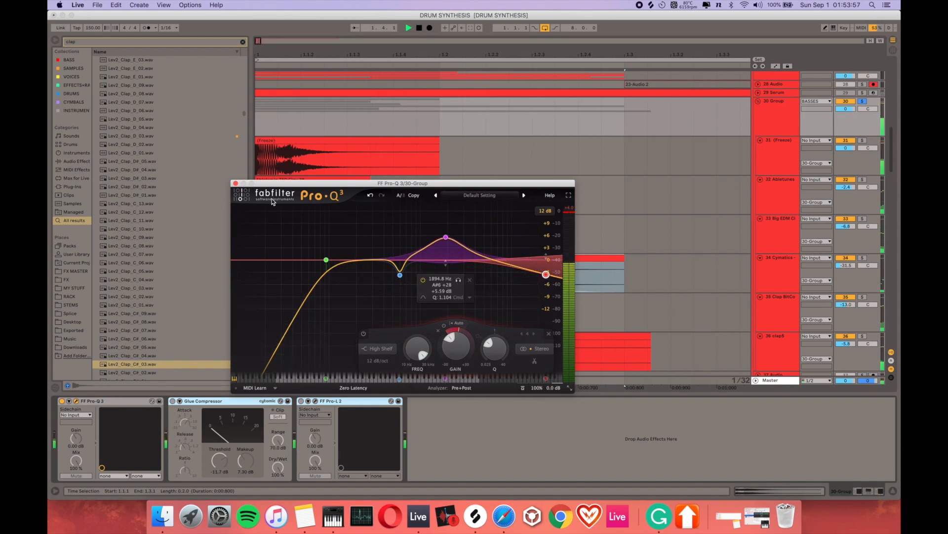
click(235, 184)
Turn the Glue Compressor back on, and audition the group with the FF Pro-L 2 window moved aside
click(173, 402)
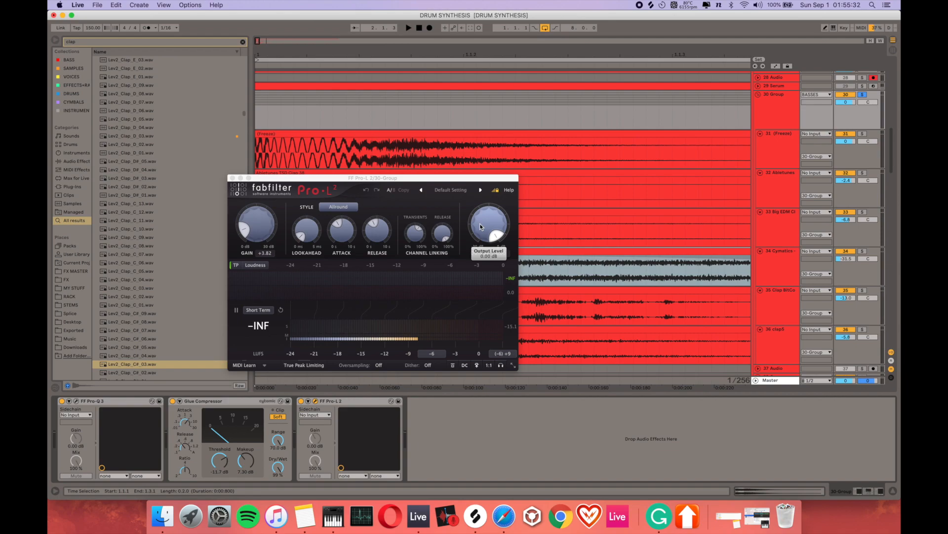
click(275, 180)
drag(275, 181, 529, 147)
key(space)
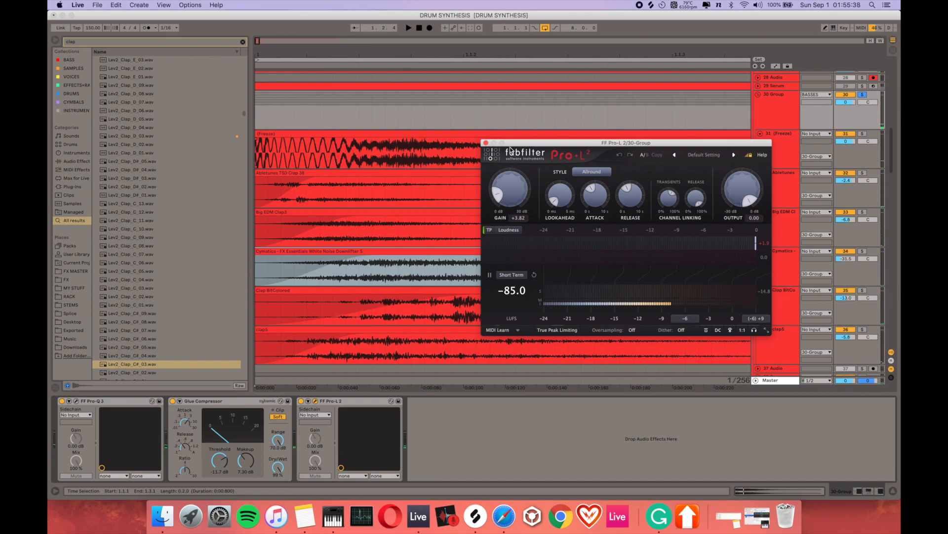
Examine the clip lengths and fade-ins of the clap and white noise layers in 30 Group against the frozen drum clip
mouse_move(509, 199)
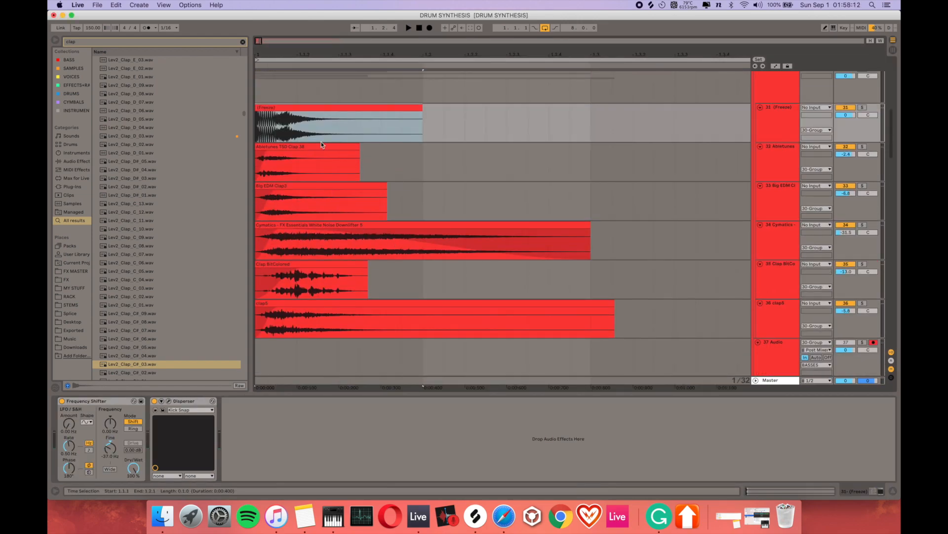
click(322, 146)
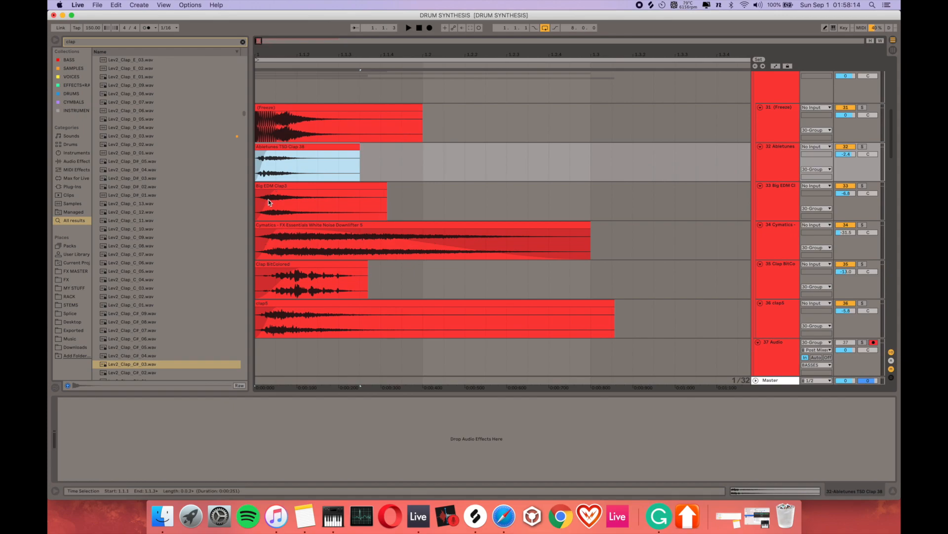
scroll(268, 199, up, 2)
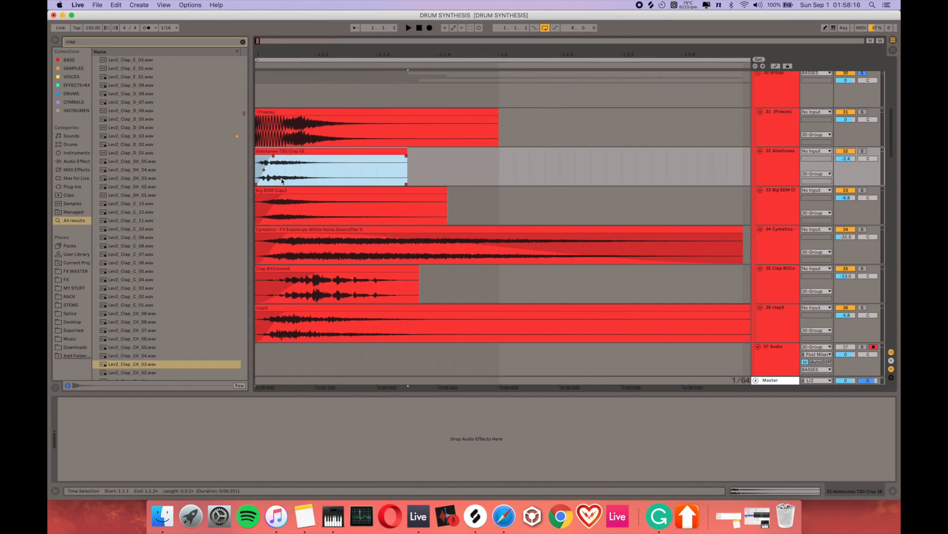
scroll(282, 181, down, 3)
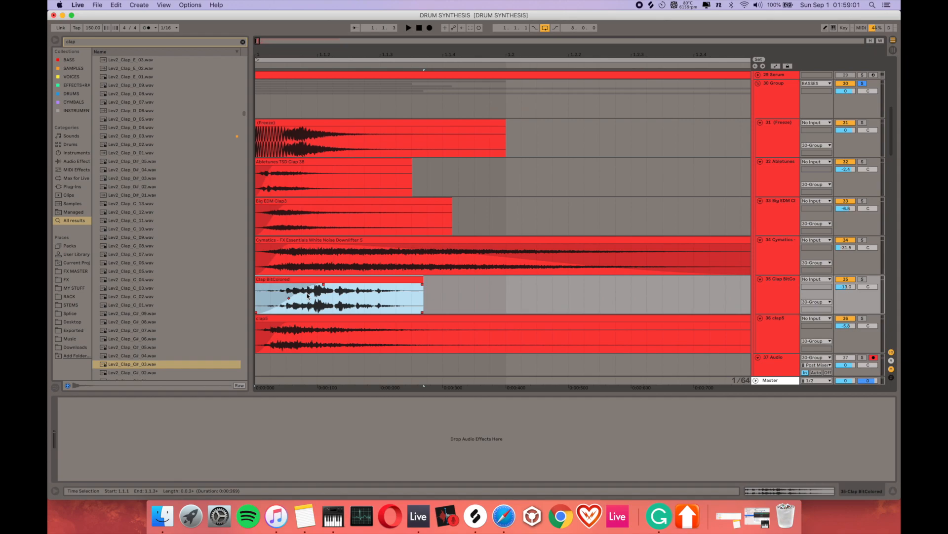
scroll(307, 296, down, 3)
scroll(308, 296, up, 3)
scroll(307, 297, down, 2)
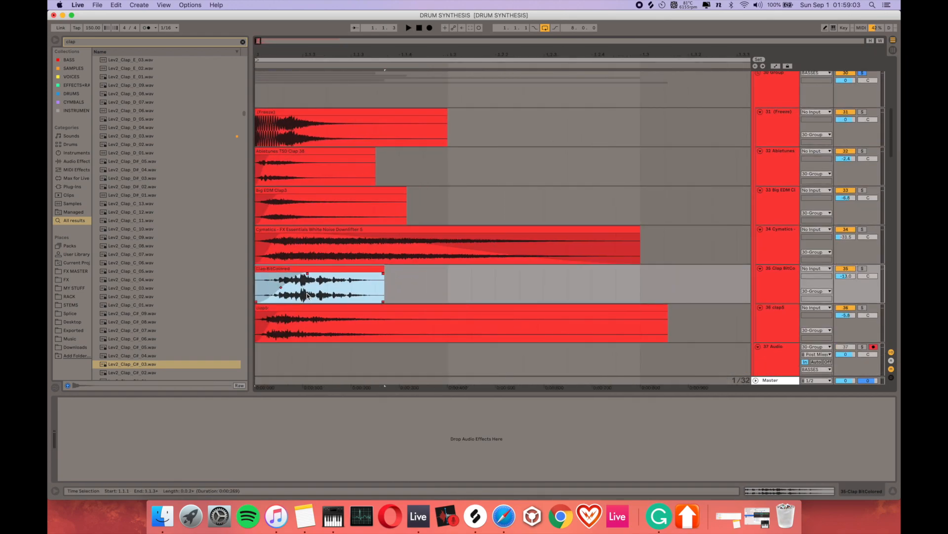
click(316, 308)
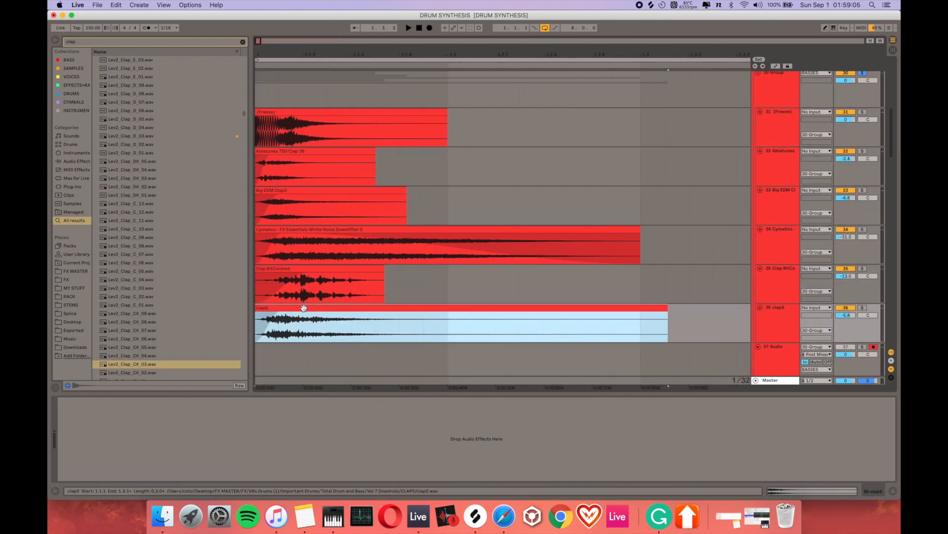
click(354, 231)
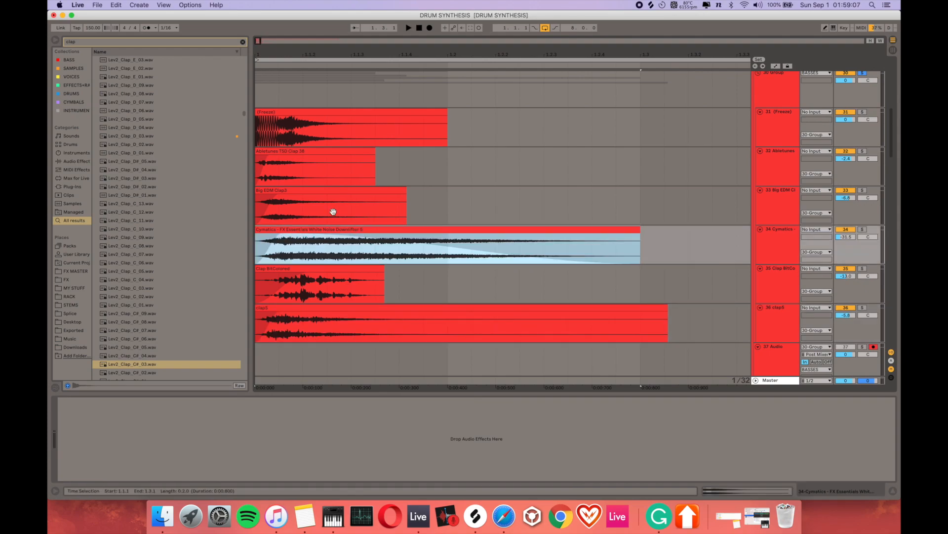
click(323, 151)
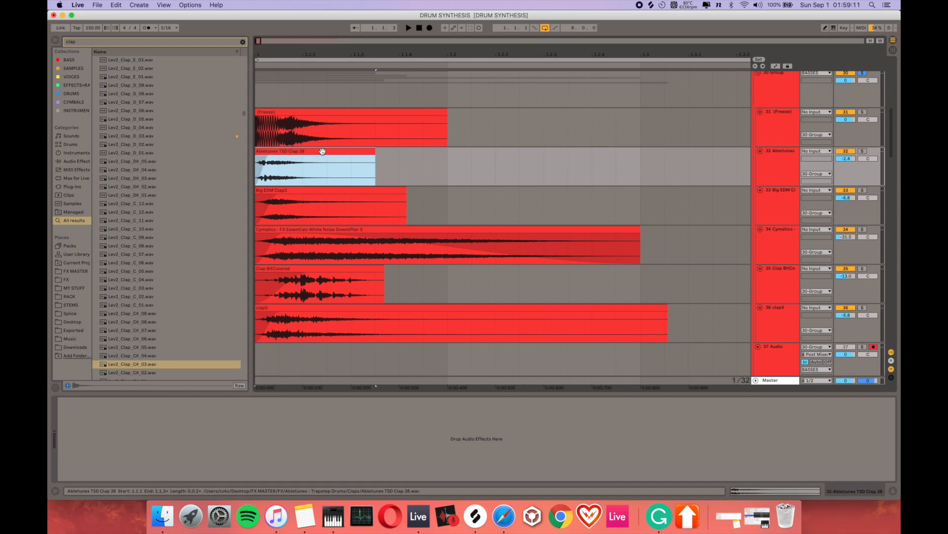
scroll(543, 138, up, 2)
Check 30 Group's effect chain, select the frozen Operator drum clip, and audition the full layered sound
click(760, 125)
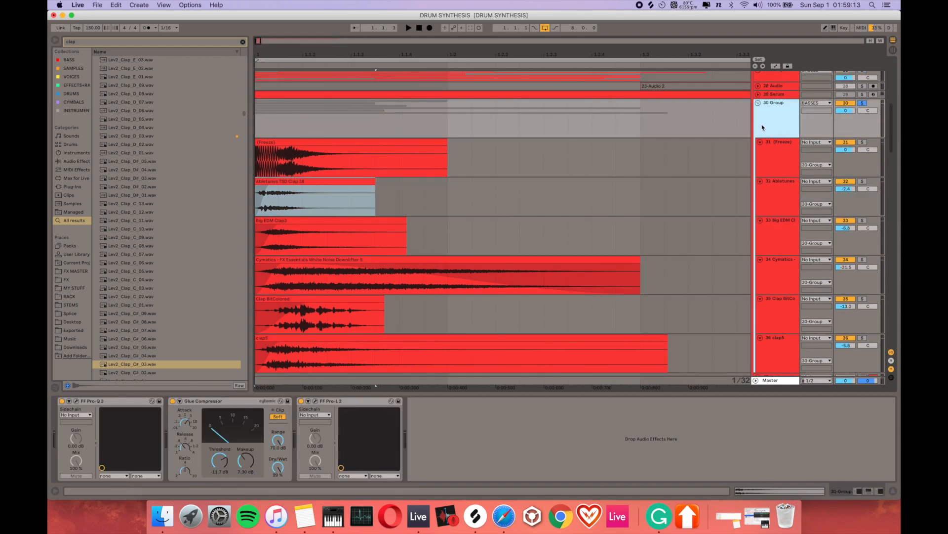
click(433, 144)
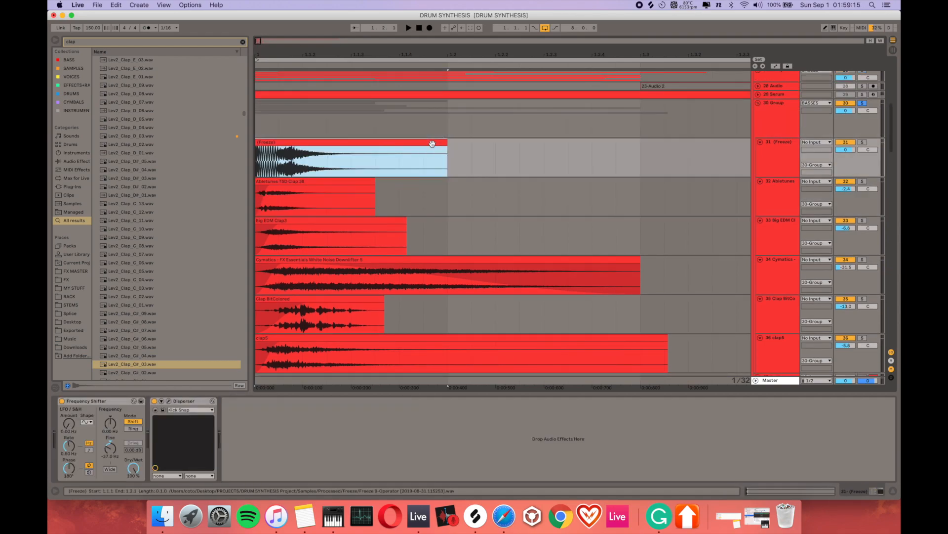
key(super+t)
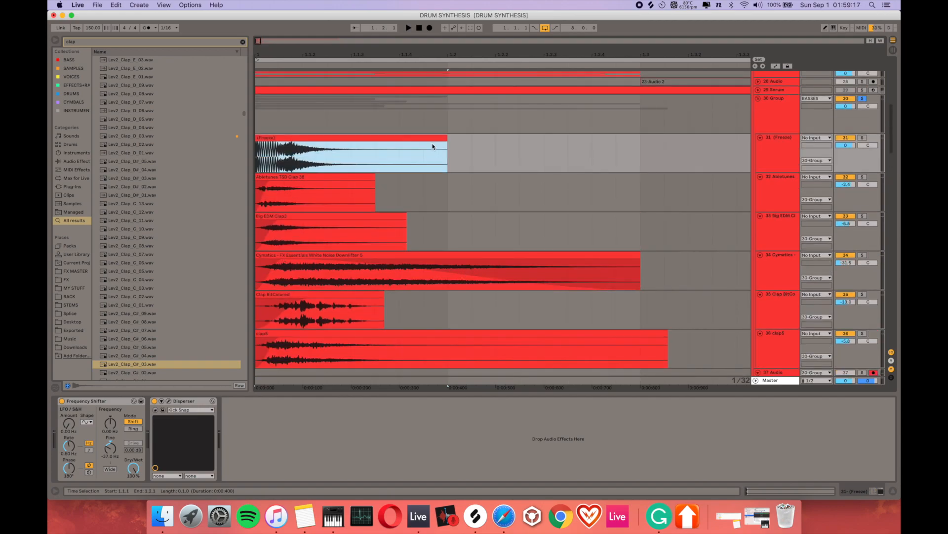
key(space)
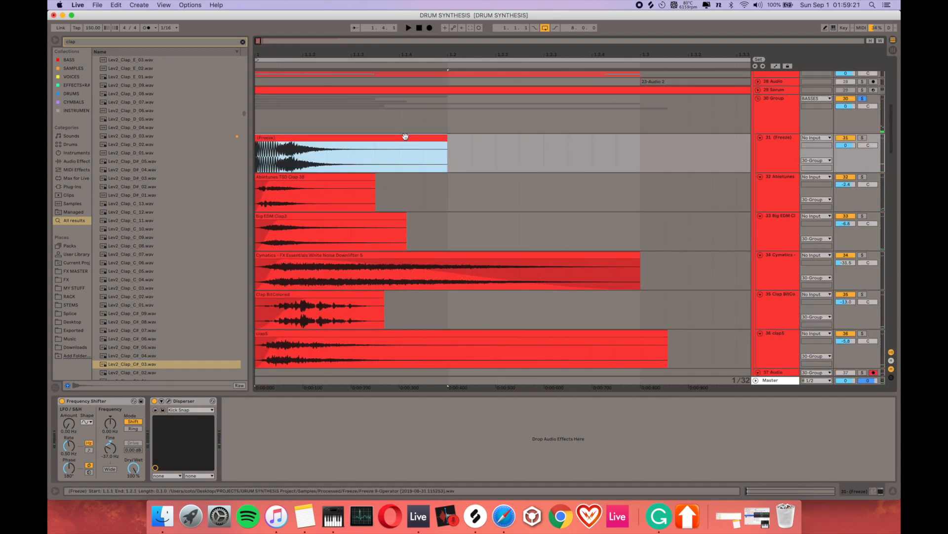
scroll(405, 136, down, 7)
scroll(405, 136, up, 6)
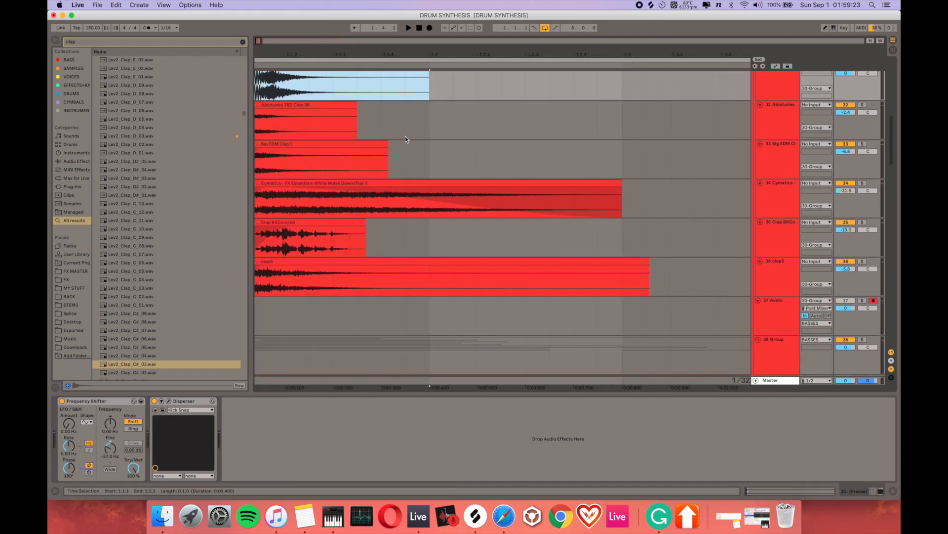
scroll(405, 136, up, 6)
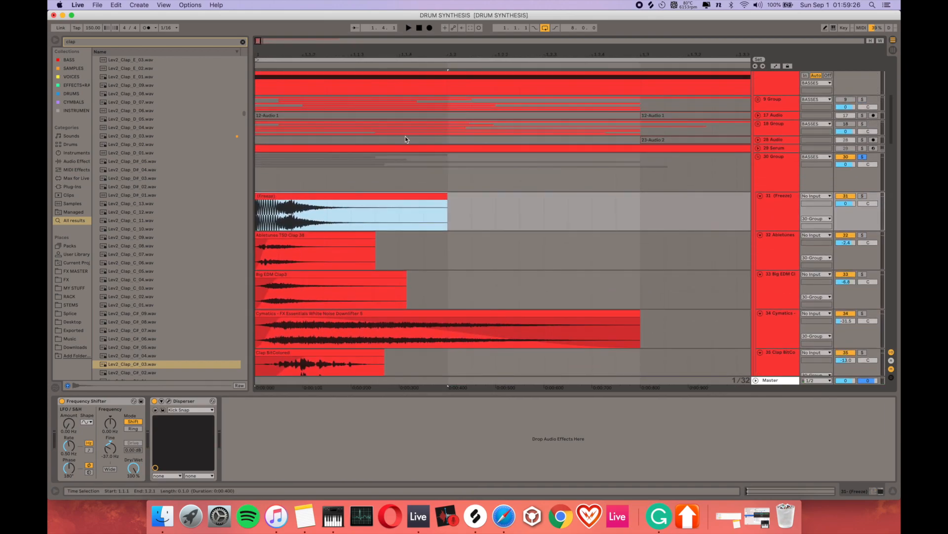